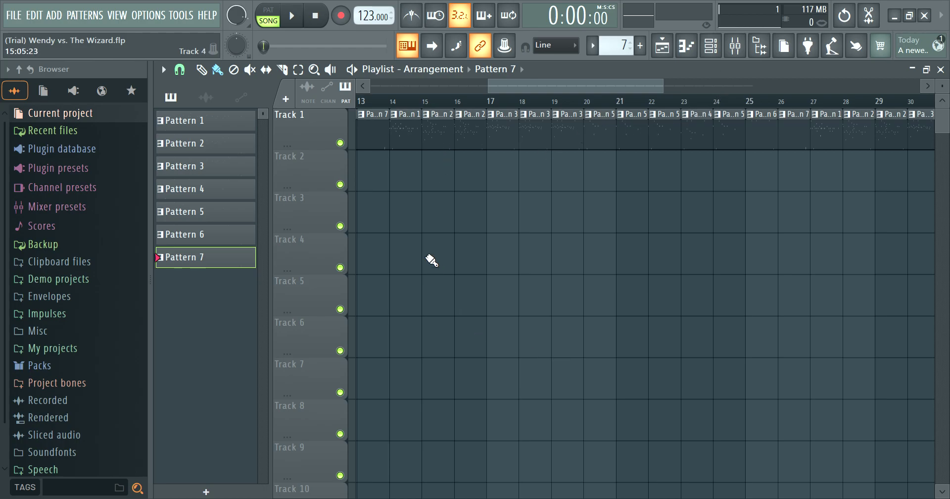
# - Select Pattern 1 and play it on its own in pattern mode
pyautogui.moveTo(490, 85); pyautogui.dragTo(346, 73)
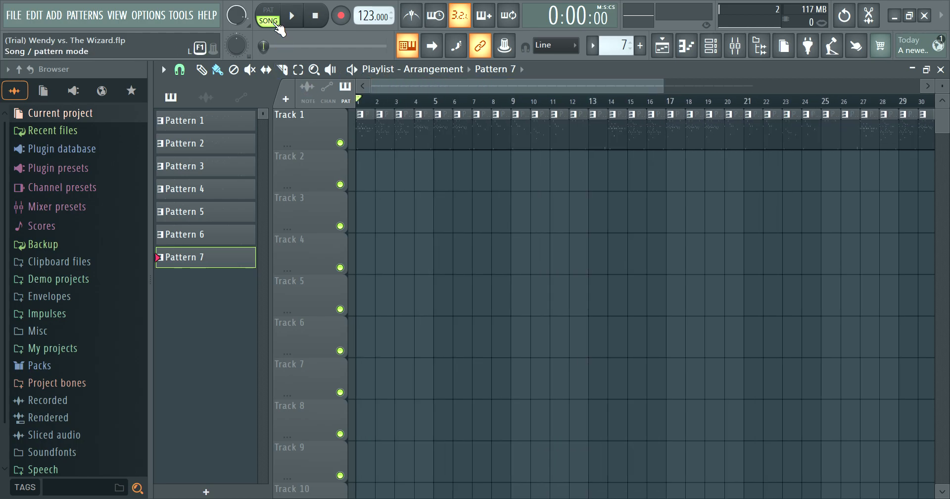
pyautogui.click(218, 122)
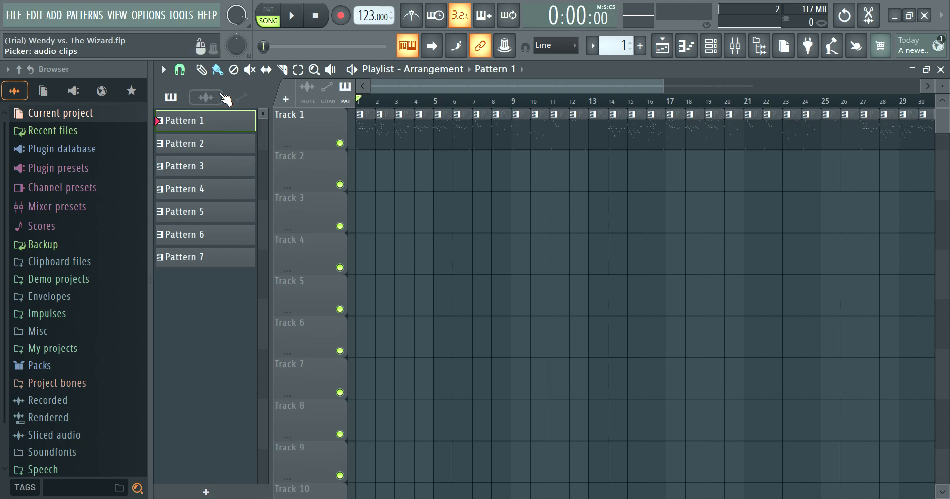
pyautogui.click(272, 14)
pyautogui.click(287, 16)
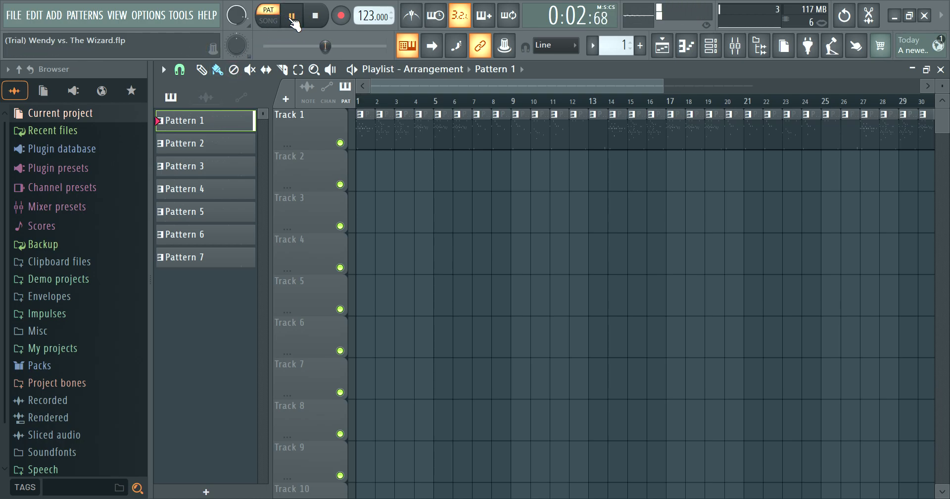
# - Create empty Pattern 8, place it at the start of Track 2 and extend it to the end of Track 1's clips, with song mode on
pyautogui.click(639, 45)
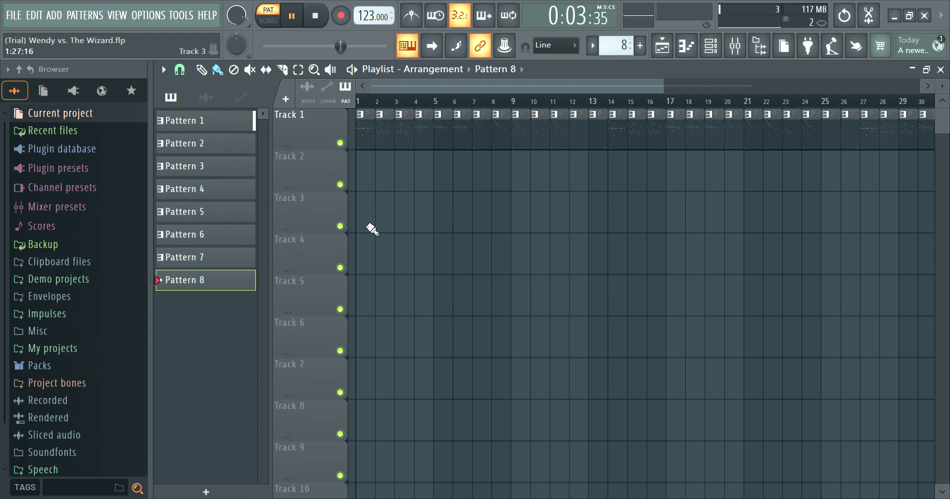
pyautogui.moveTo(223, 288); pyautogui.dragTo(353, 175)
pyautogui.press('l')
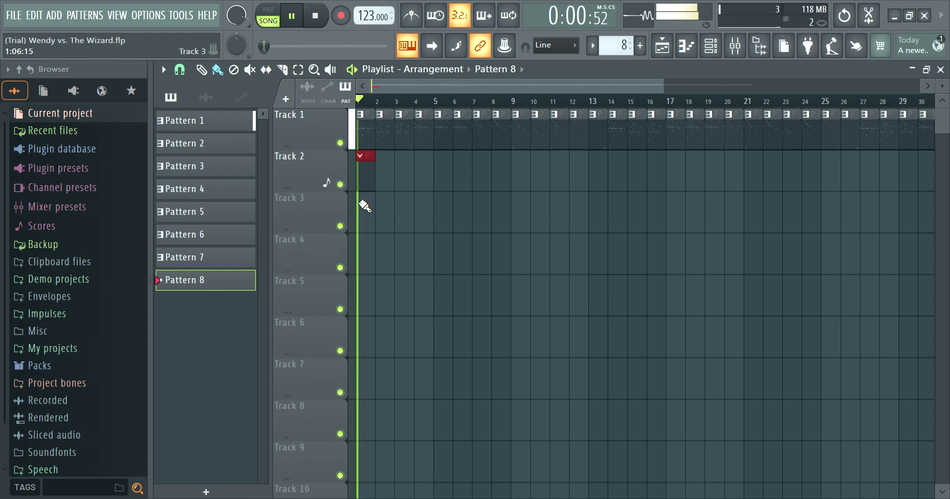
pyautogui.moveTo(384, 182); pyautogui.dragTo(826, 205)
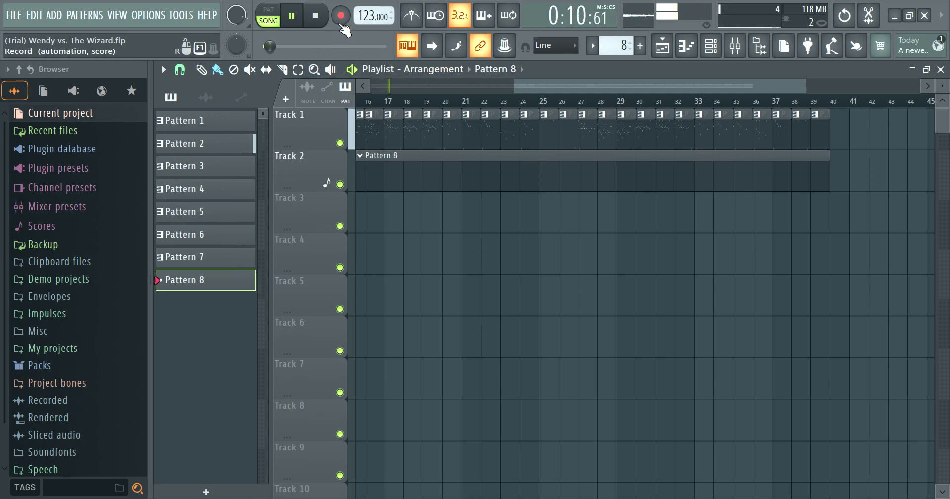
# - Open Pattern 8 in the piano roll, stop the song, arm recording and start playback with the Phased channel active
pyautogui.doubleClick(420, 187)
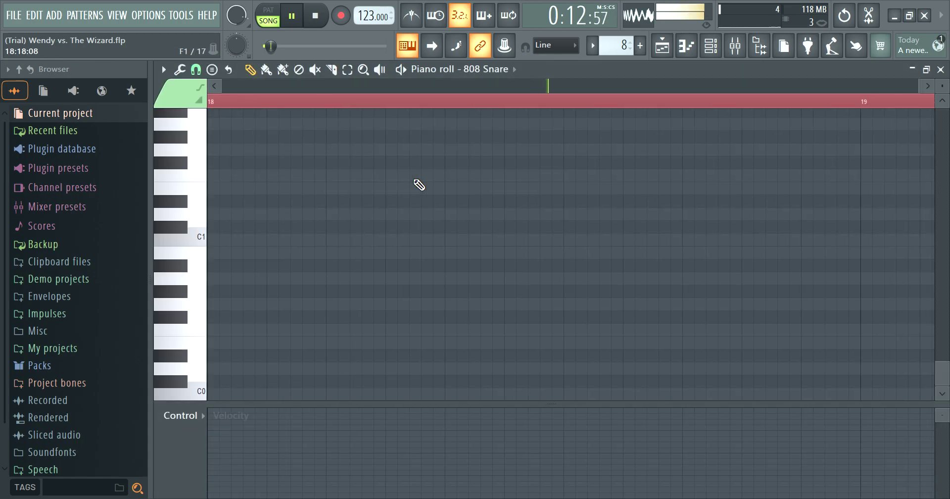
pyautogui.press('space')
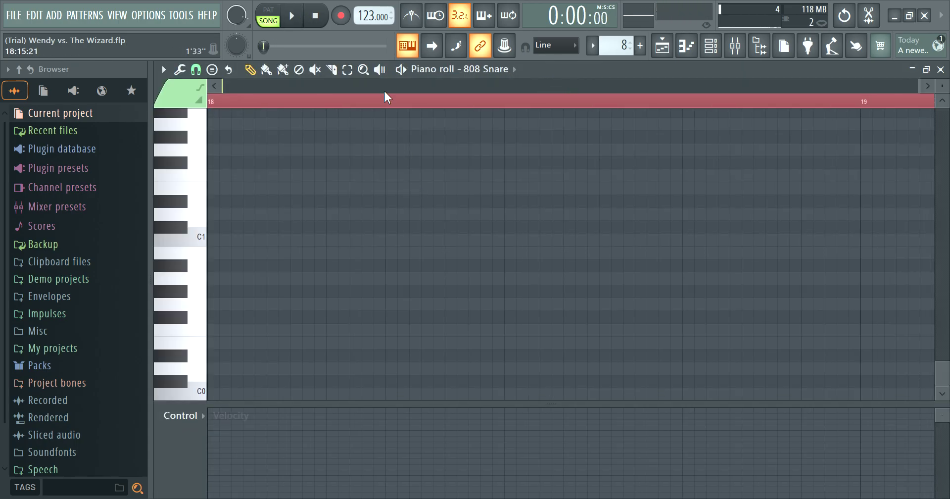
pyautogui.press('space')
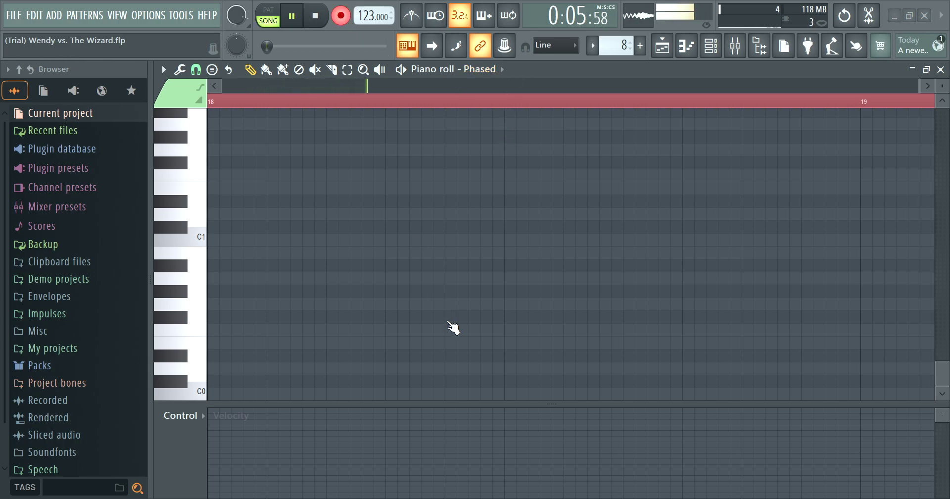
# - Return to the playlist, fit the whole arrangement in view and stop the song
pyautogui.click(662, 48)
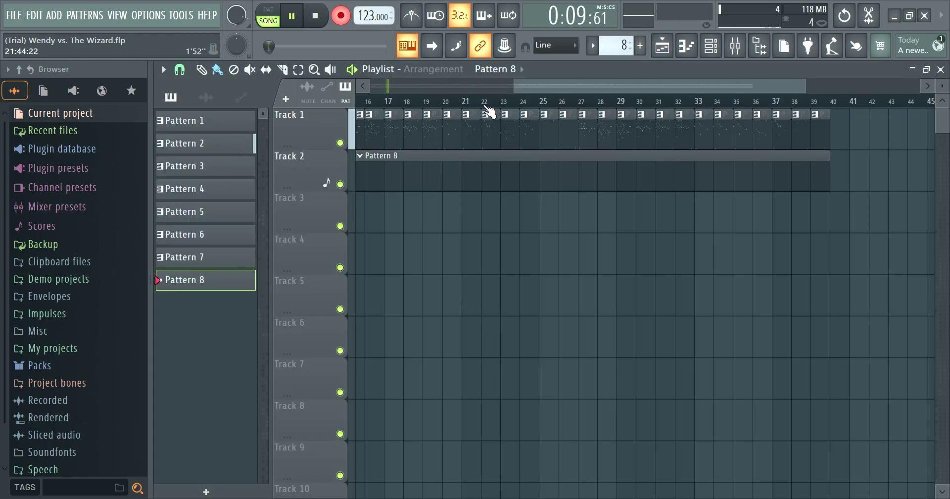
pyautogui.moveTo(515, 86); pyautogui.dragTo(378, 85)
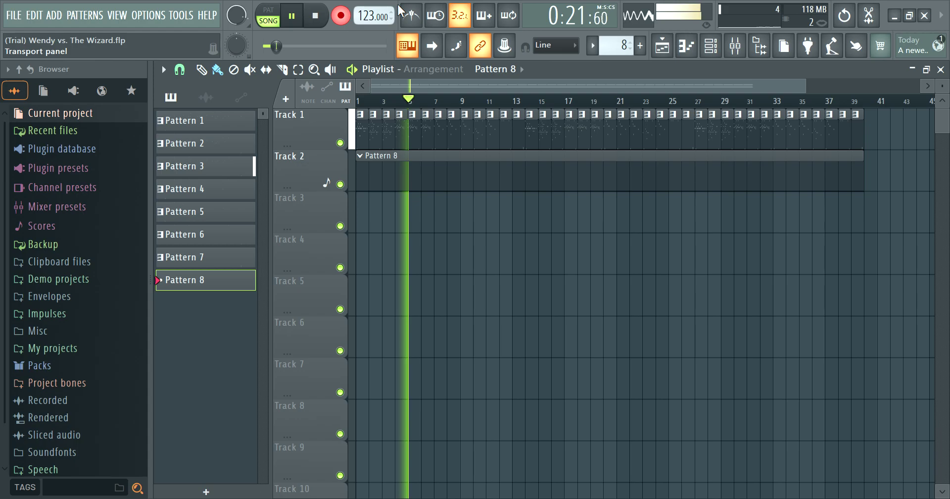
pyautogui.press('space')
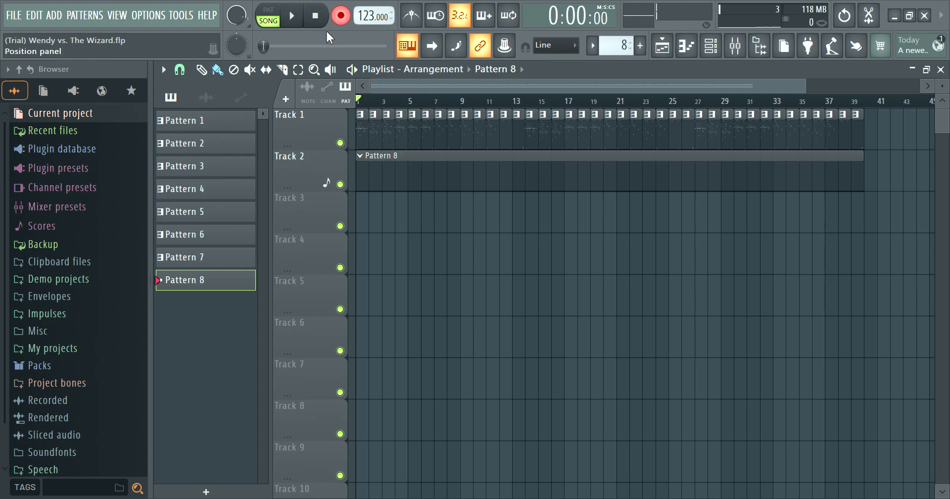
# - Restart the song, show the channel rack and stop playback
pyautogui.press('space')
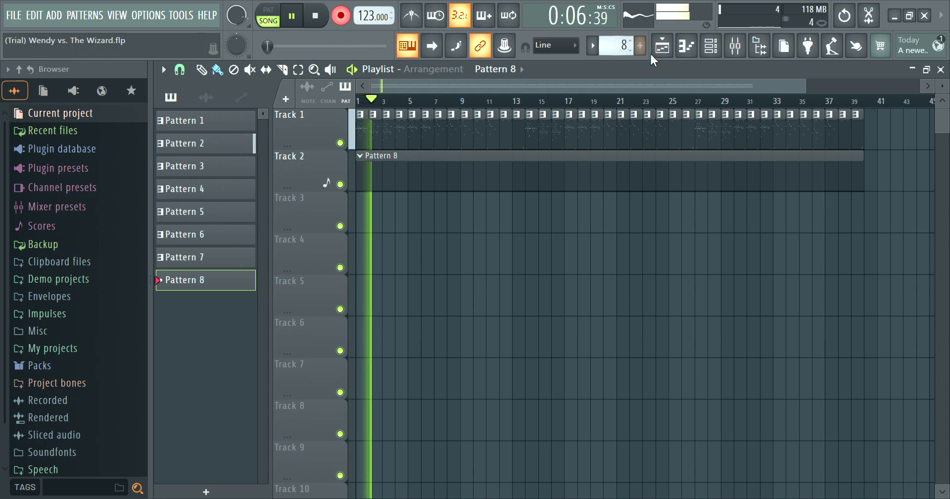
pyautogui.click(711, 46)
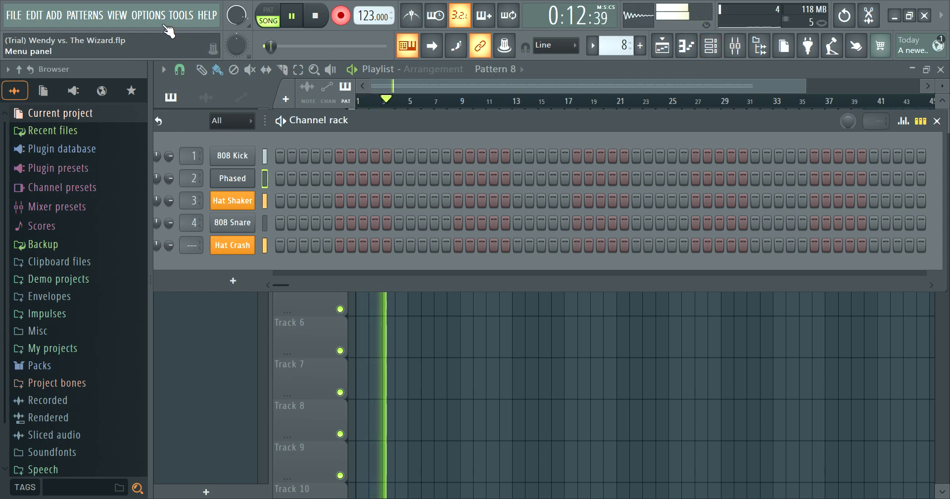
pyautogui.press('space')
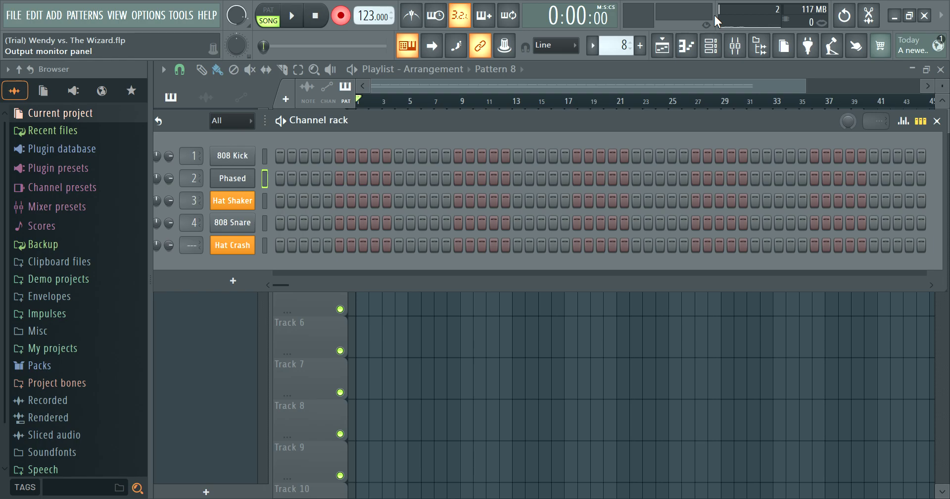
# - Audition notes on the 808 Kick channel and on the Phased channel
pyautogui.press('Up')
pyautogui.press('j')
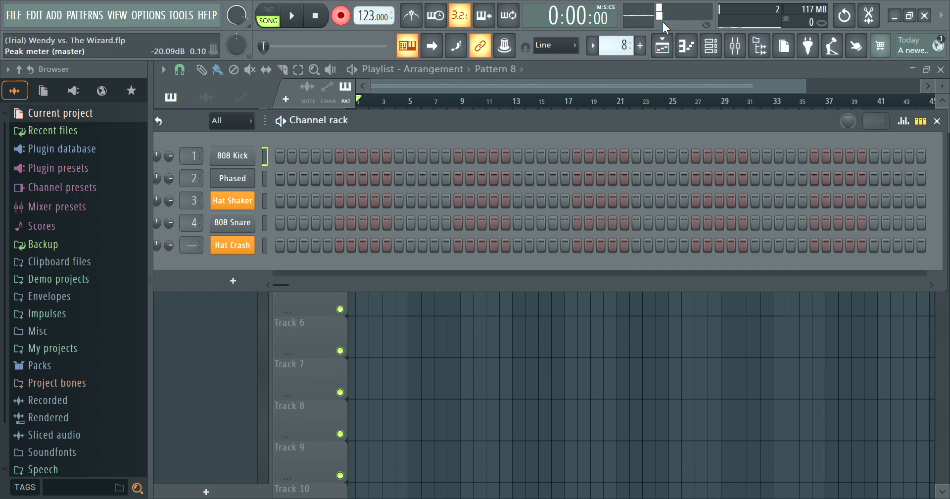
pyautogui.click(265, 179)
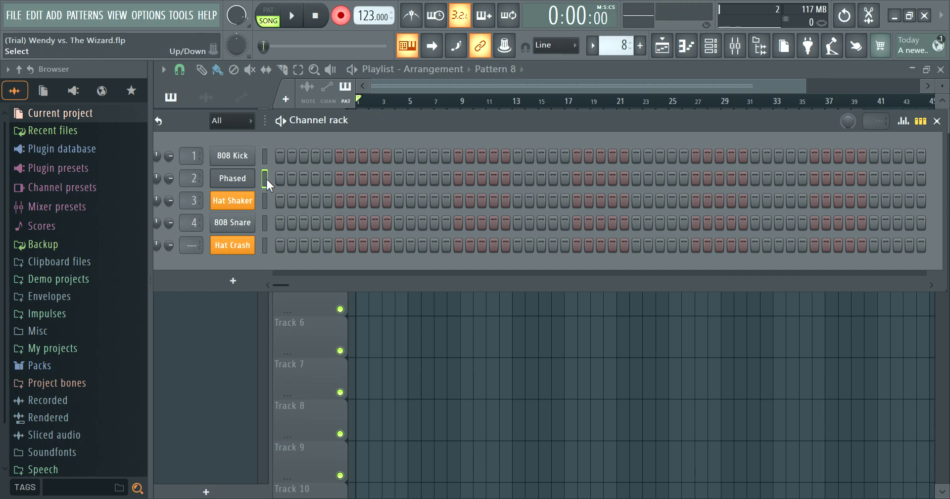
pyautogui.press('q')
pyautogui.press('3')
pyautogui.press('e')
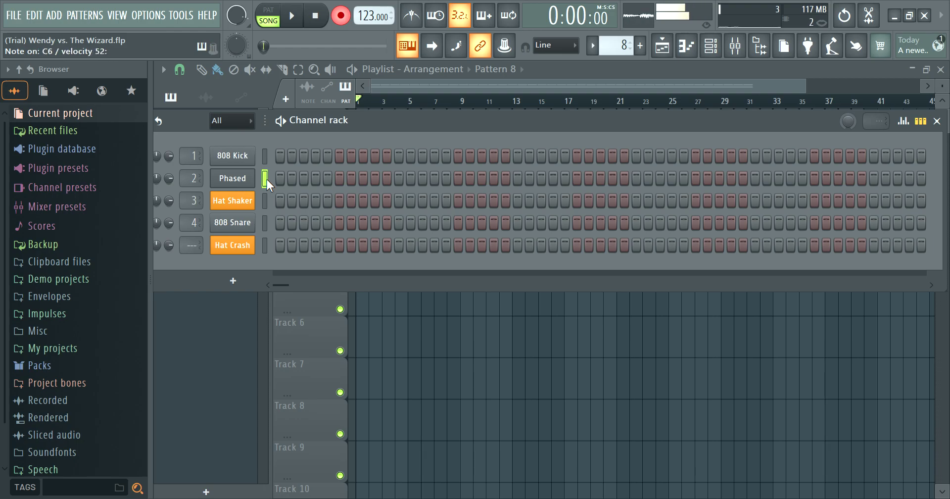
pyautogui.press('9')
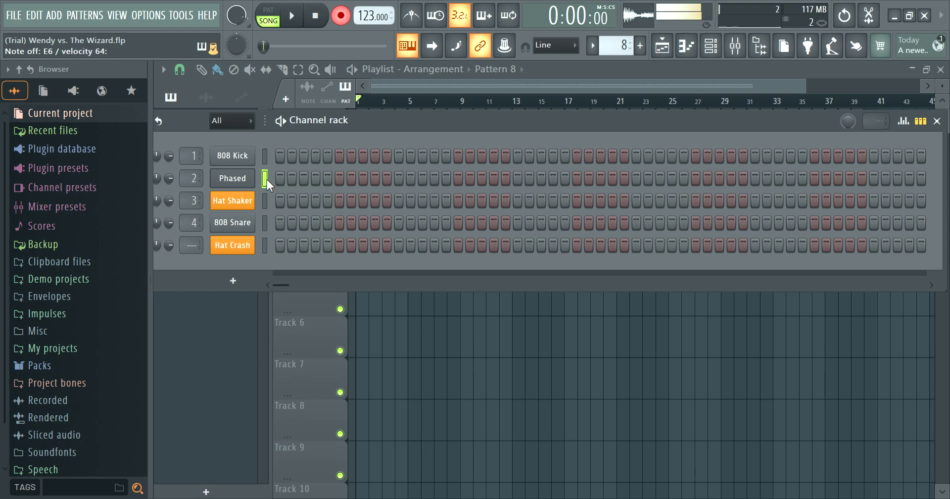
# - Open the Phased synth and replace operator 1's flat pitch key mapping with a stepped, slightly rising curve
pyautogui.click(243, 184)
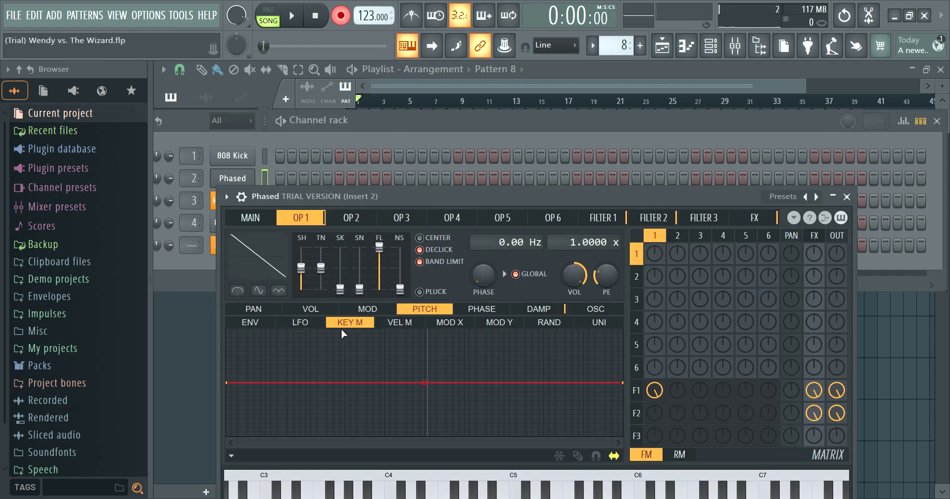
pyautogui.press('3')
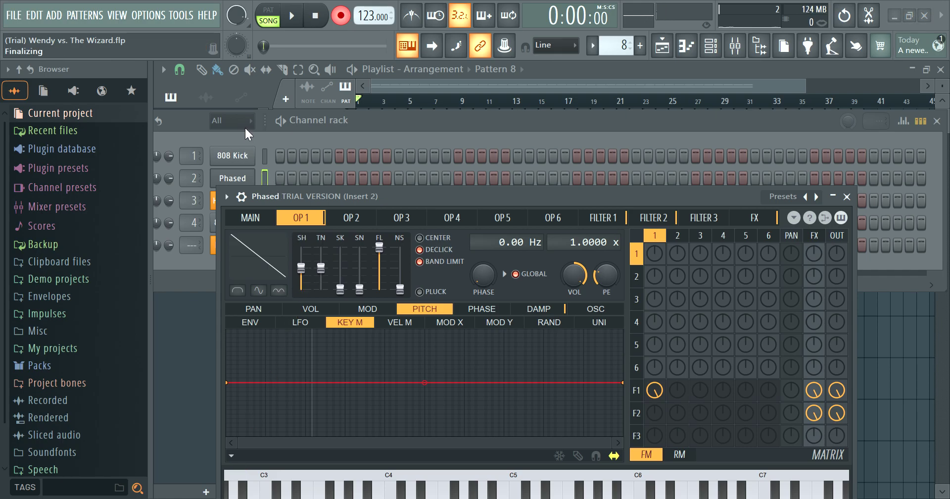
pyautogui.press('x')
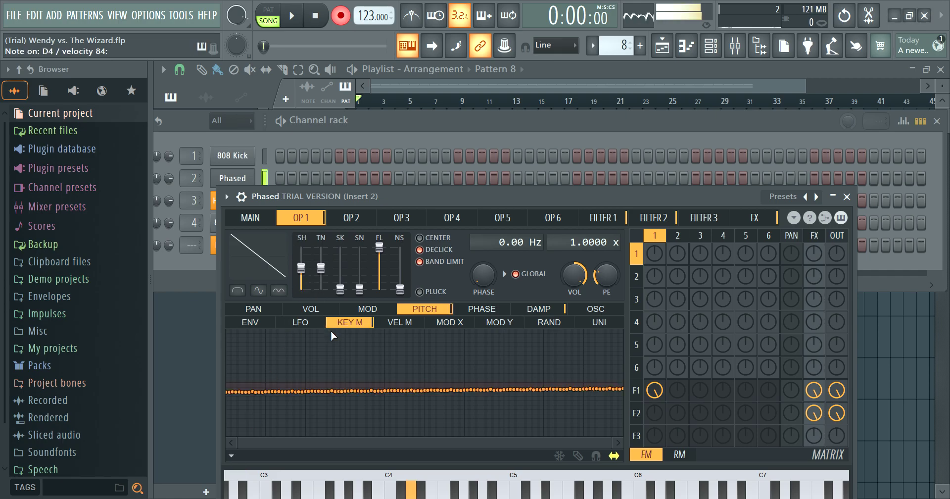
# - Play a run of high test notes to check the Phased synth's new pitch mapping
pyautogui.press('7')
pyautogui.press('r')
pyautogui.press('6')
pyautogui.press('r')
pyautogui.press('6')
pyautogui.press('7')
pyautogui.press('7')
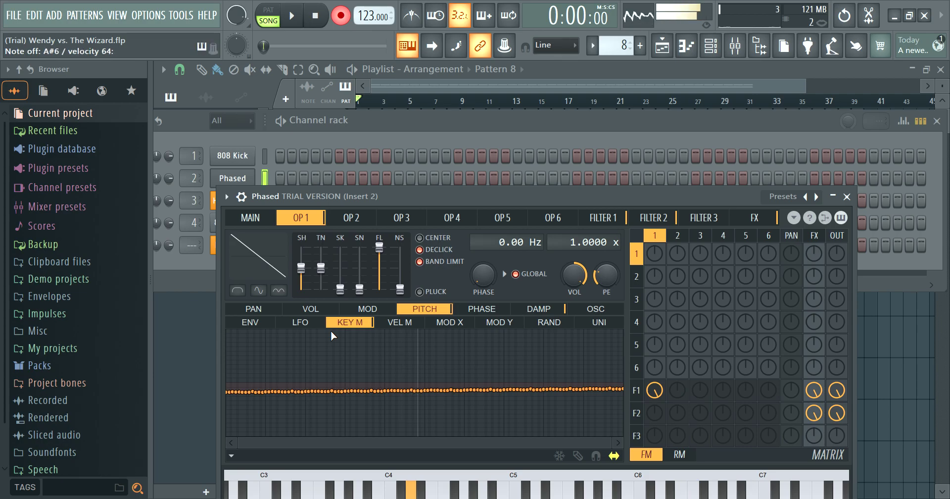
pyautogui.press('0')
pyautogui.press('9')
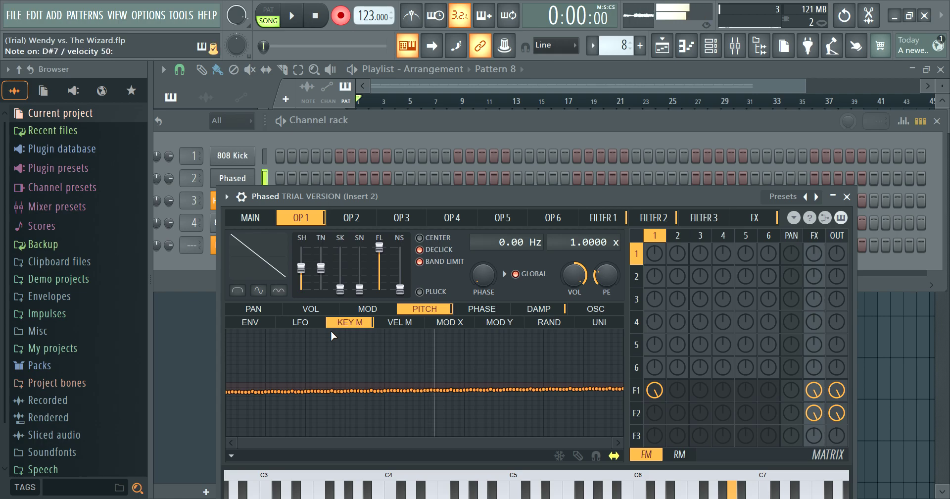
pyautogui.press('=')
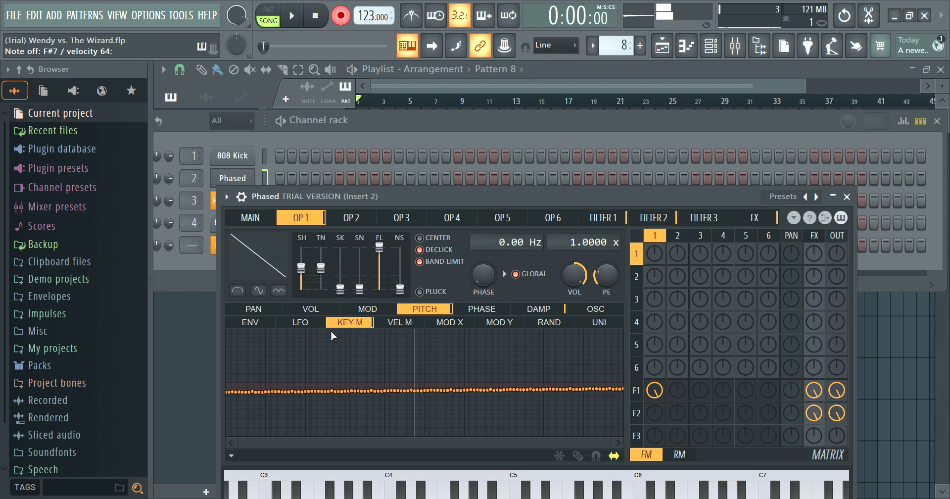
# - Check operator 1's pitch key mapping in the Hat Crash and Hat Shaker synths, closing each one
pyautogui.click(199, 263)
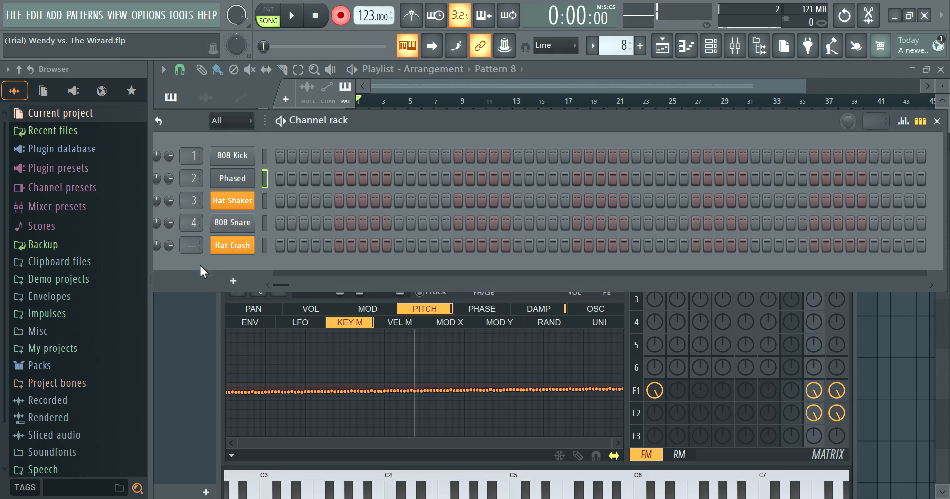
pyautogui.click(232, 244)
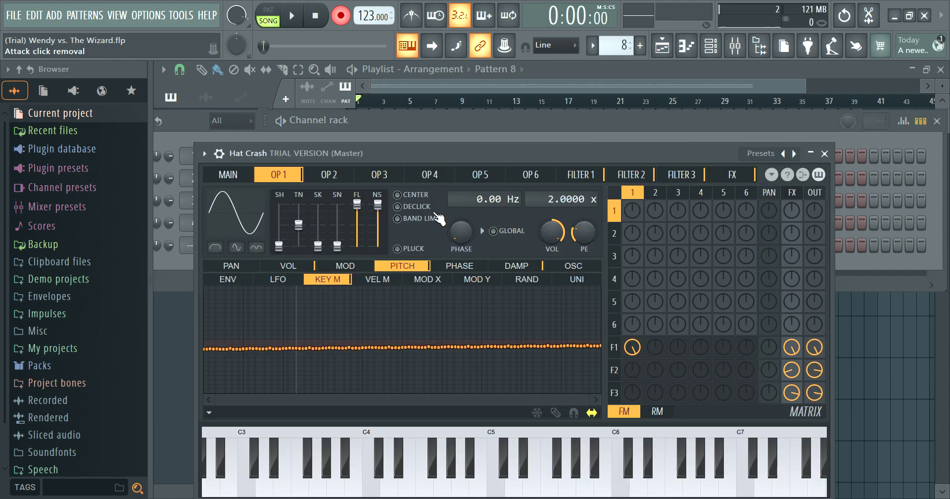
pyautogui.click(825, 154)
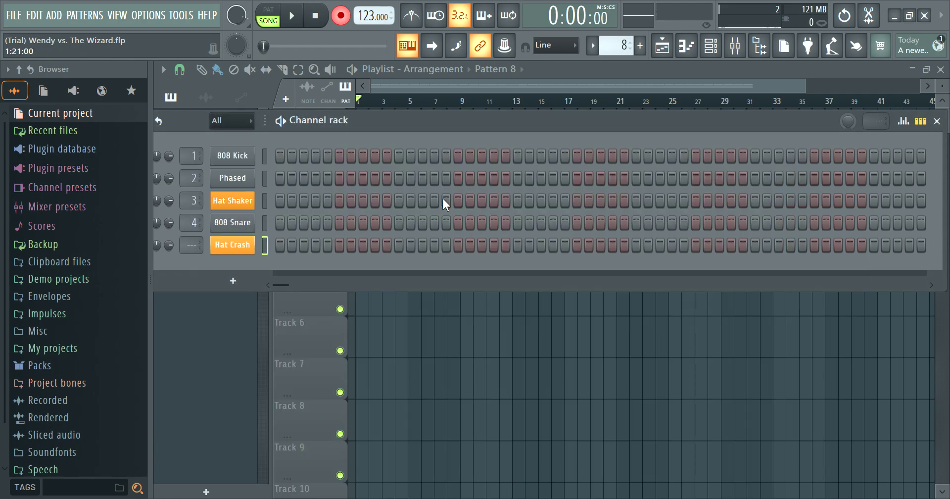
pyautogui.click(233, 203)
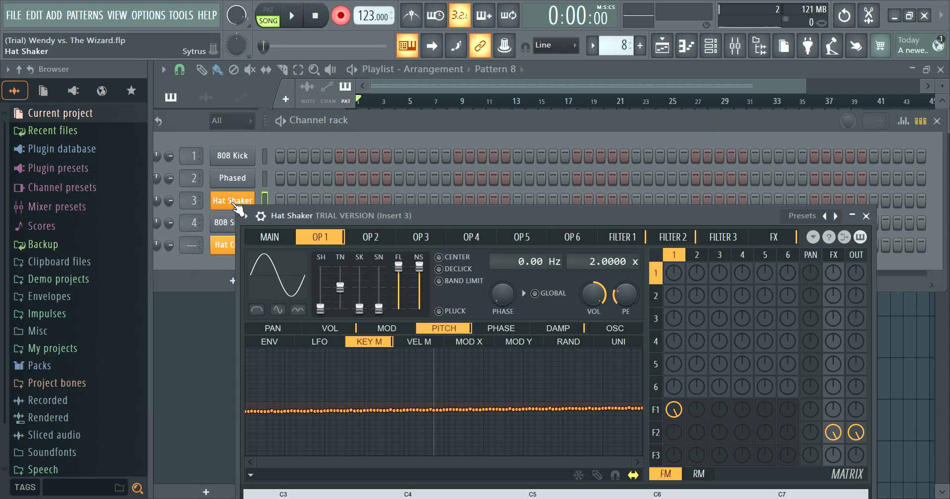
pyautogui.click(866, 216)
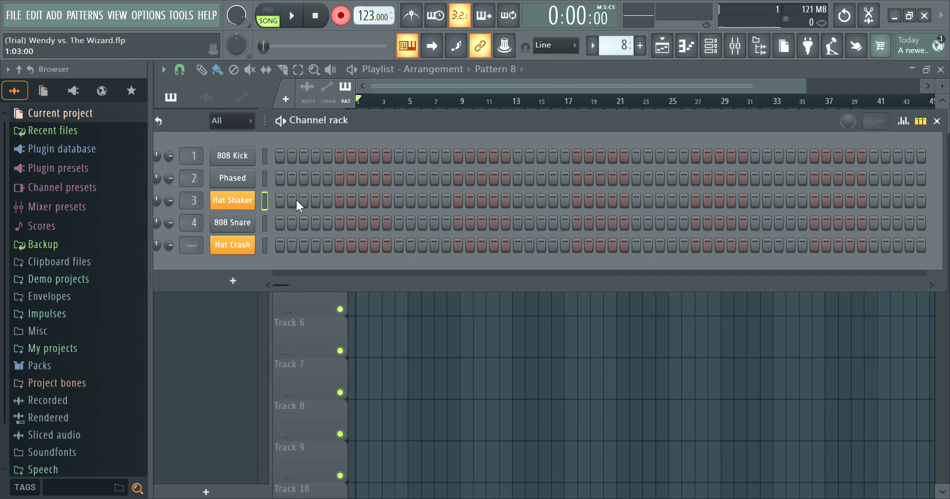
# - Make Phased the active channel and play test notes around D4 and E4
pyautogui.click(267, 178)
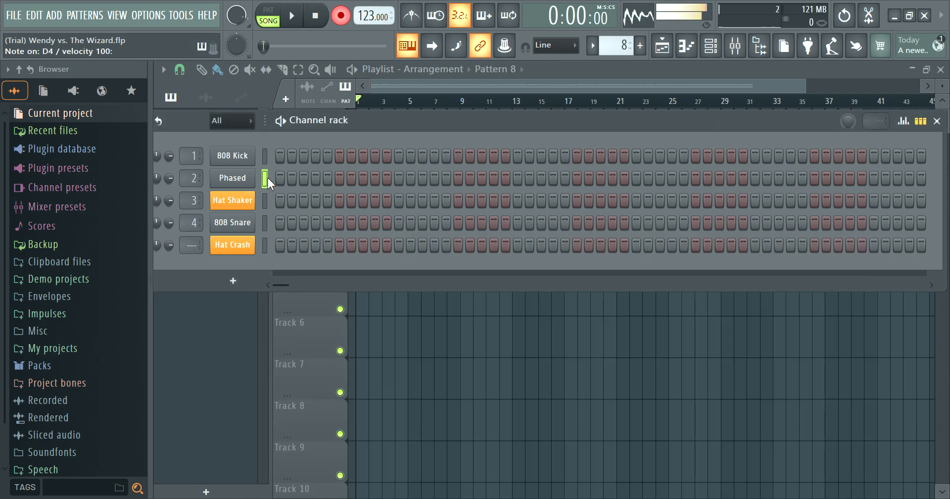
pyautogui.click(267, 178)
pyautogui.click(266, 178)
pyautogui.click(266, 178)
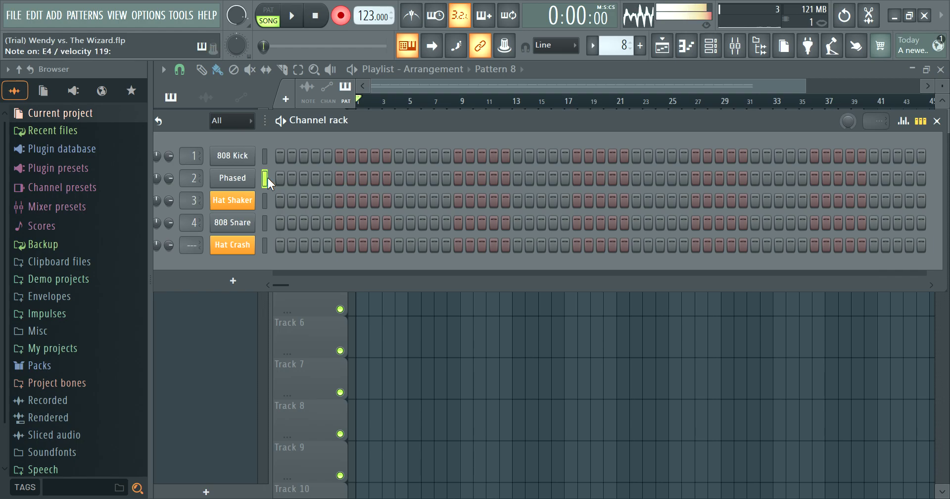
pyautogui.press('c')
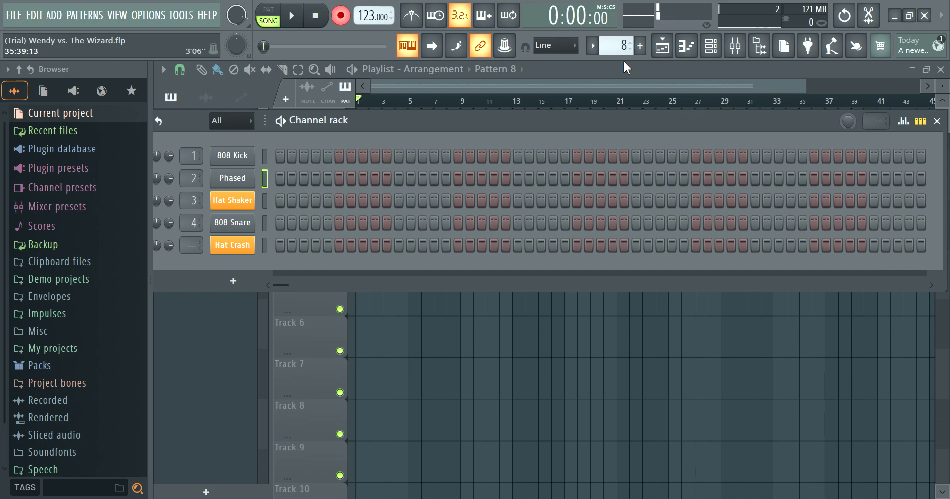
# - Return to the playlist and record a Phased performance into Pattern 8 across the whole song
pyautogui.click(662, 45)
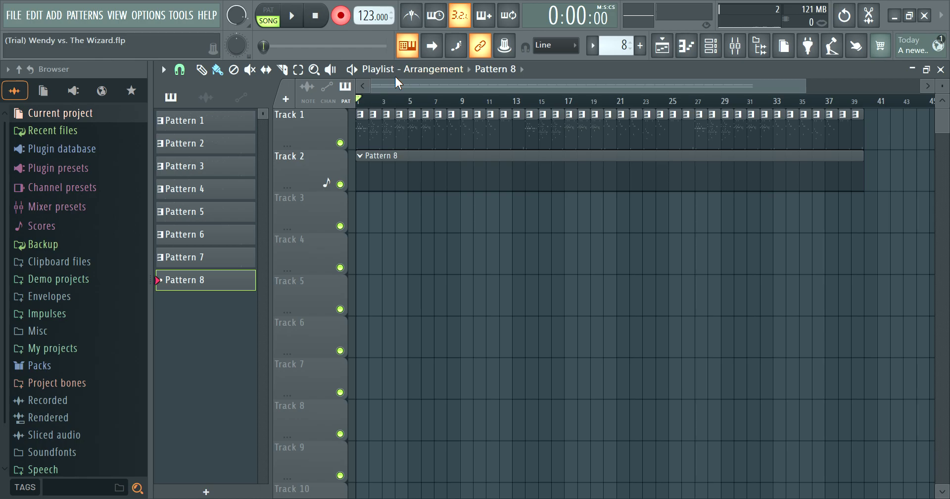
pyautogui.press('space')
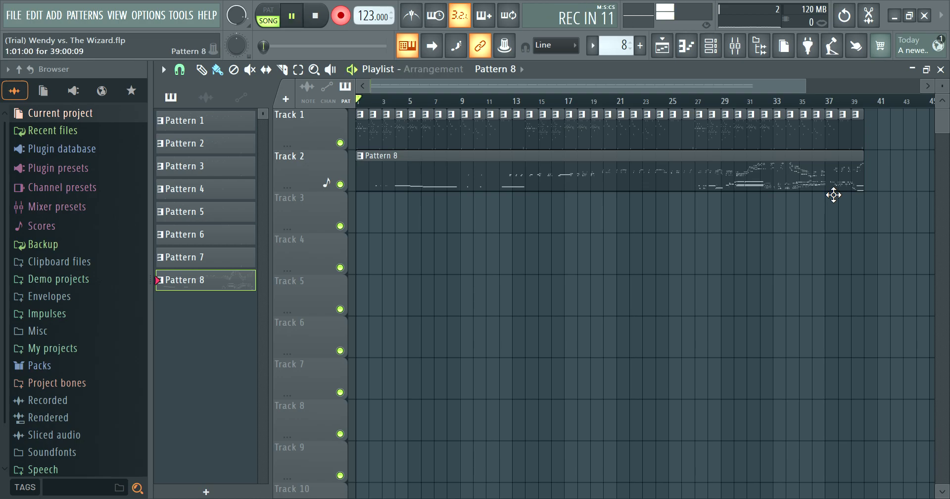
# - Stop the Phased recording, turn recording off and play the song back from the start with the mixer shown
pyautogui.press('space')
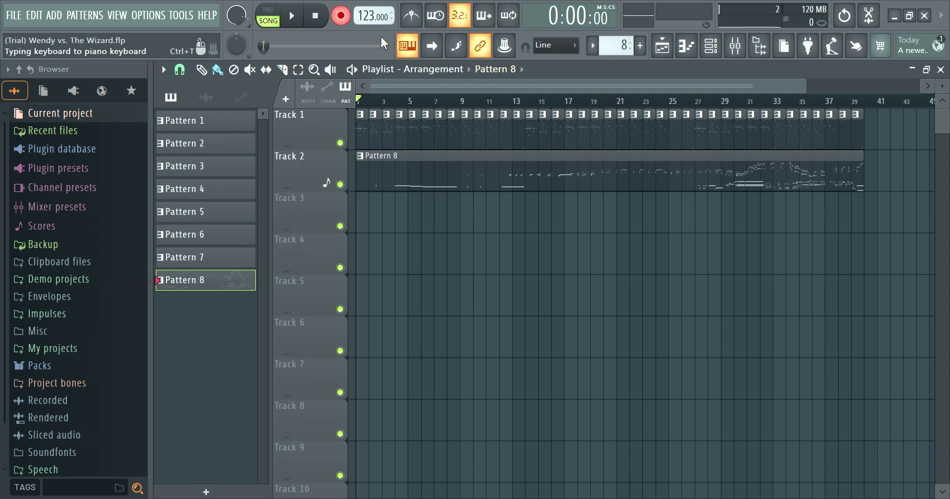
pyautogui.press('space')
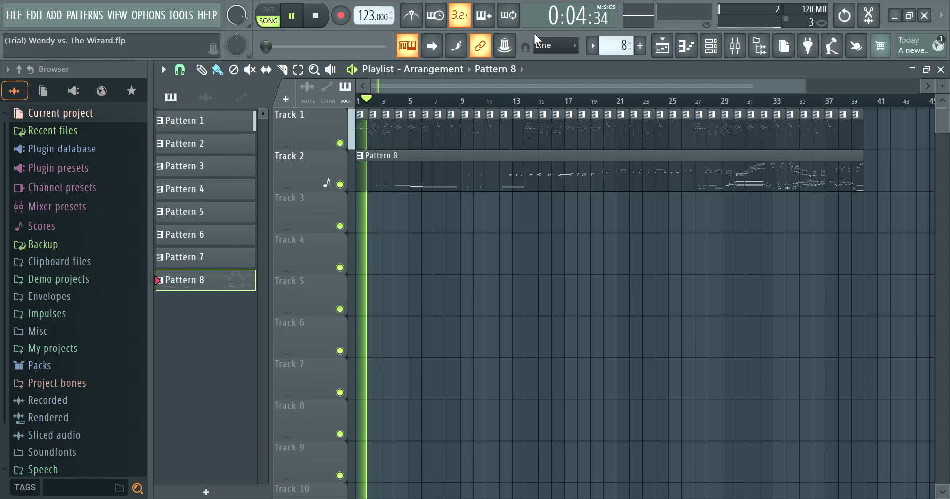
pyautogui.click(735, 45)
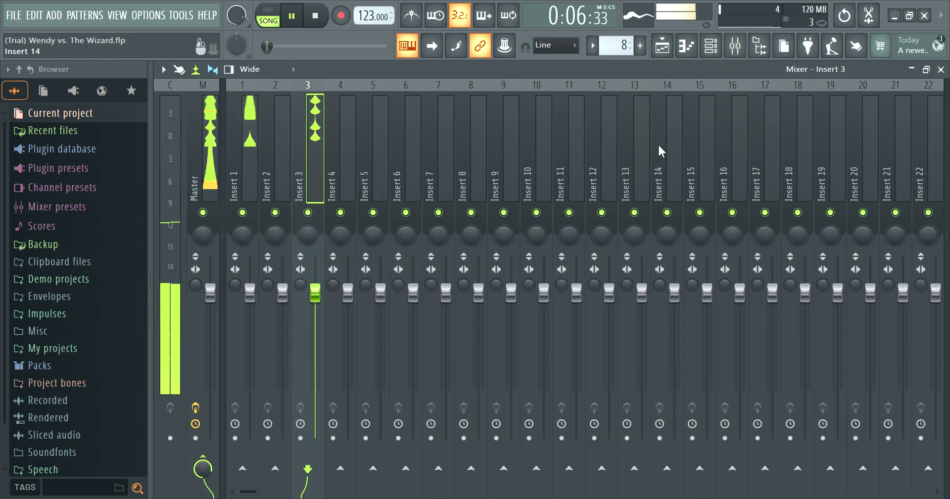
# - Select all five channels in the channel rack and route them to their own mixer tracks 1 to 5
pyautogui.press('F6')
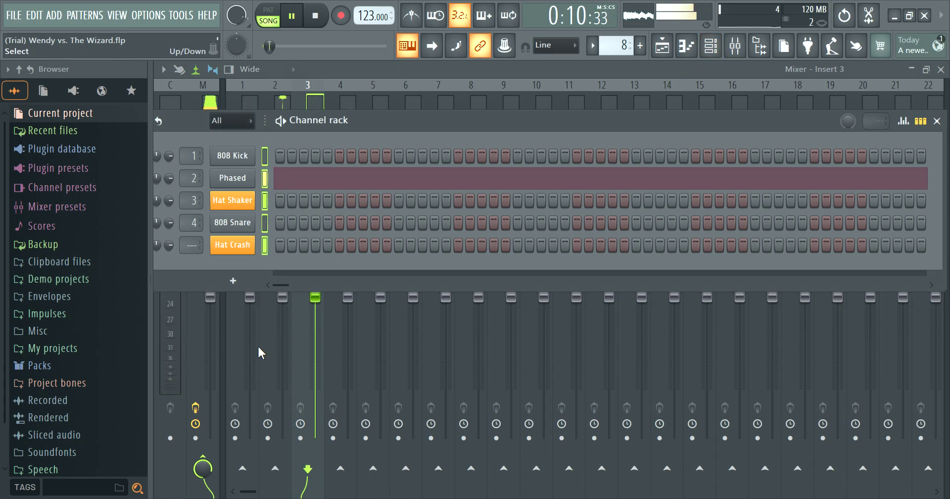
pyautogui.moveTo(190, 115); pyautogui.dragTo(231, 133)
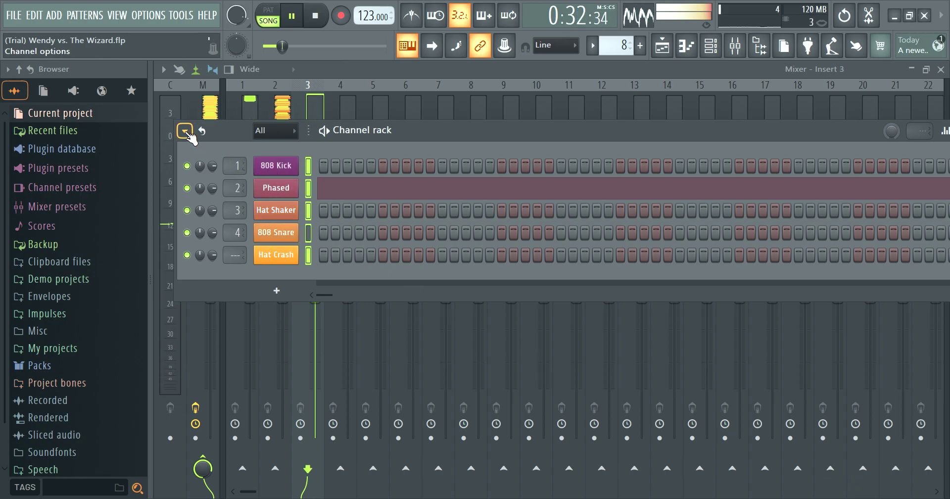
pyautogui.click(372, 67)
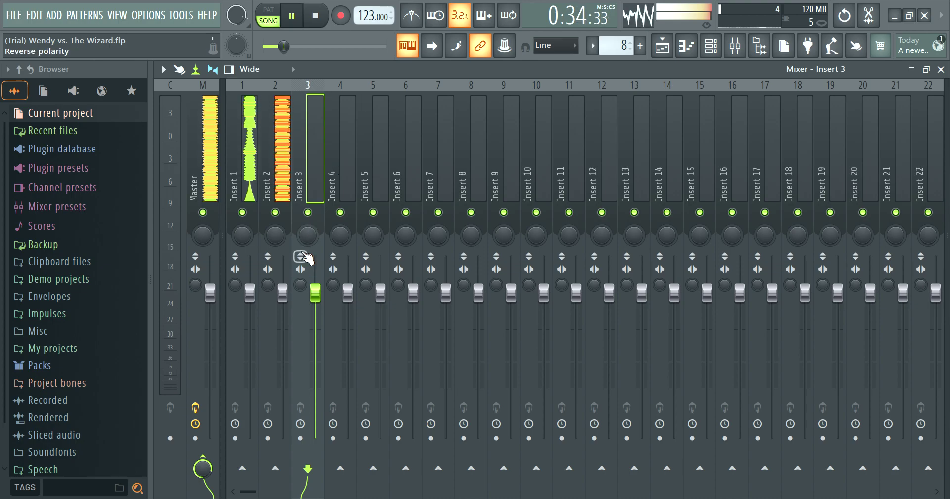
pyautogui.press('F6')
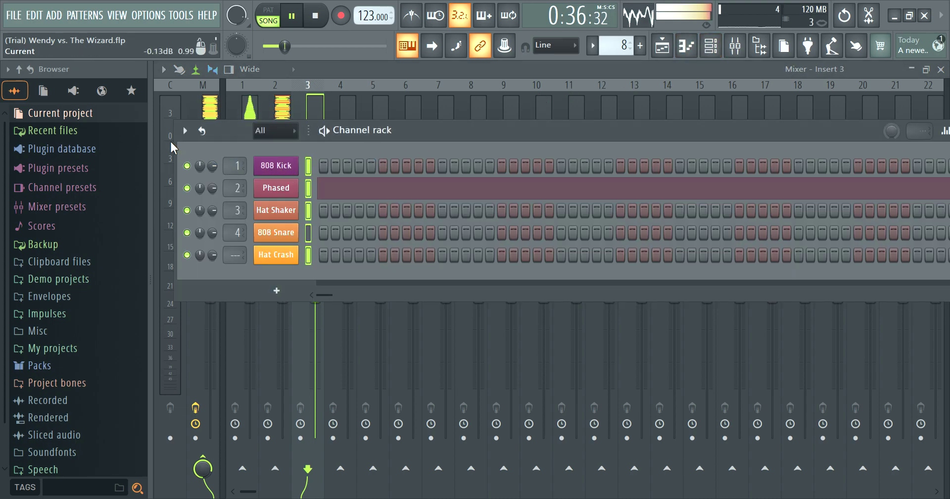
pyautogui.hotkey('ctrl', 'l')
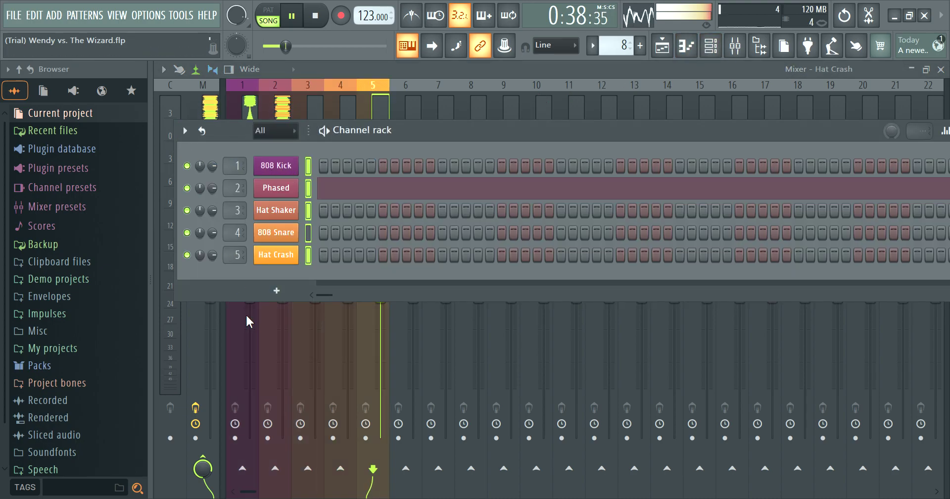
pyautogui.press('F6')
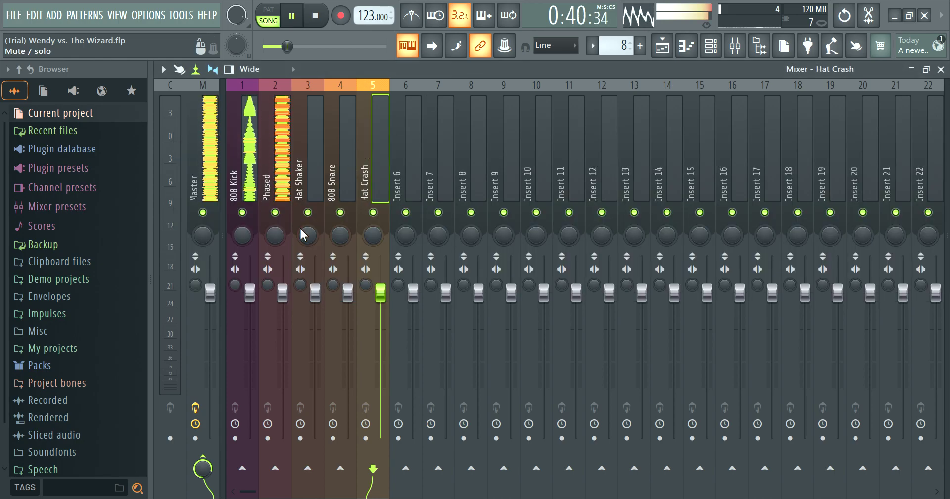
# - Lower the Phased mixer track to roughly half volume and raise the master level above 100%
pyautogui.moveTo(282, 292); pyautogui.dragTo(282, 355)
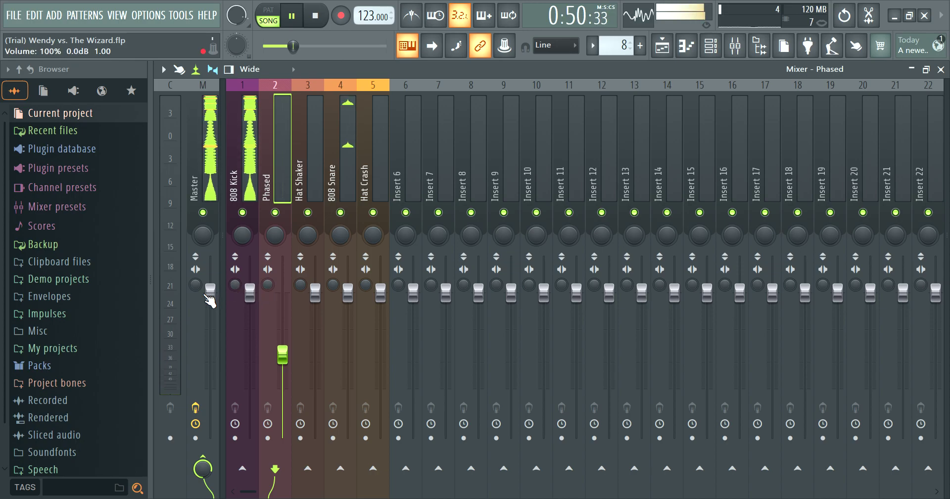
pyautogui.moveTo(211, 296); pyautogui.dragTo(212, 257)
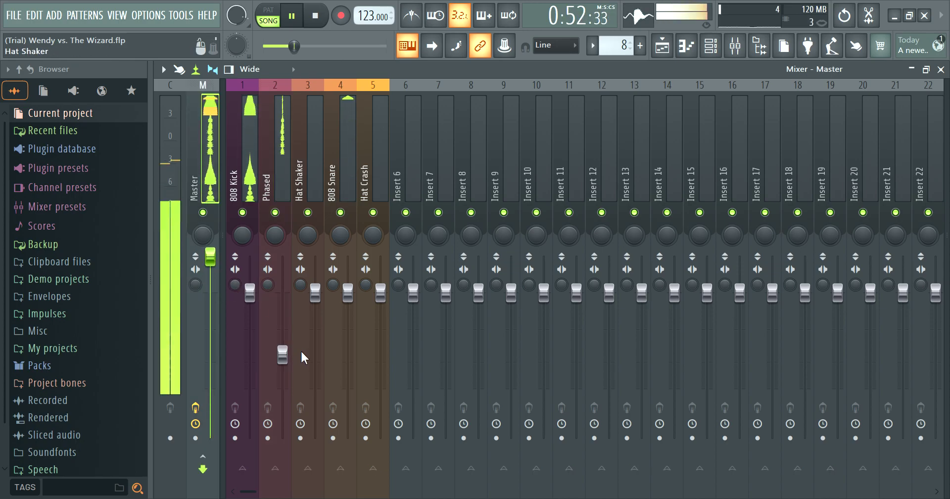
pyautogui.click(282, 355)
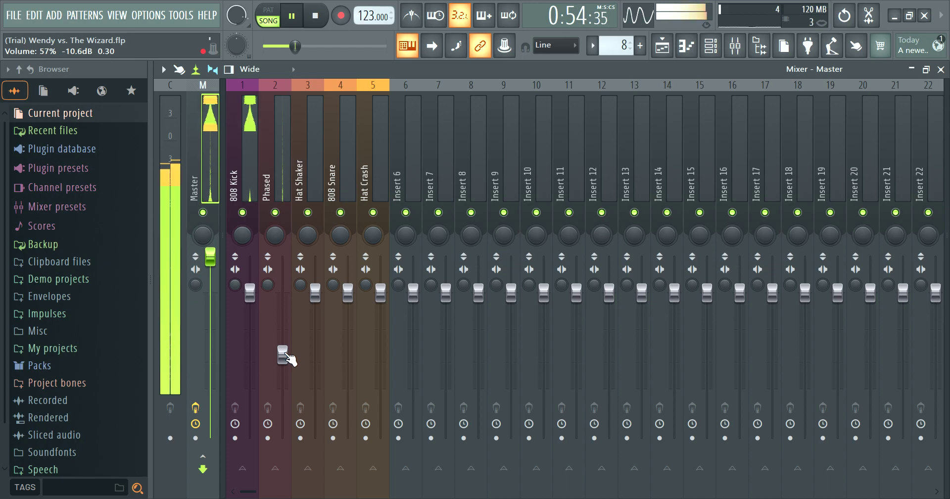
pyautogui.moveTo(282, 354); pyautogui.dragTo(282, 366)
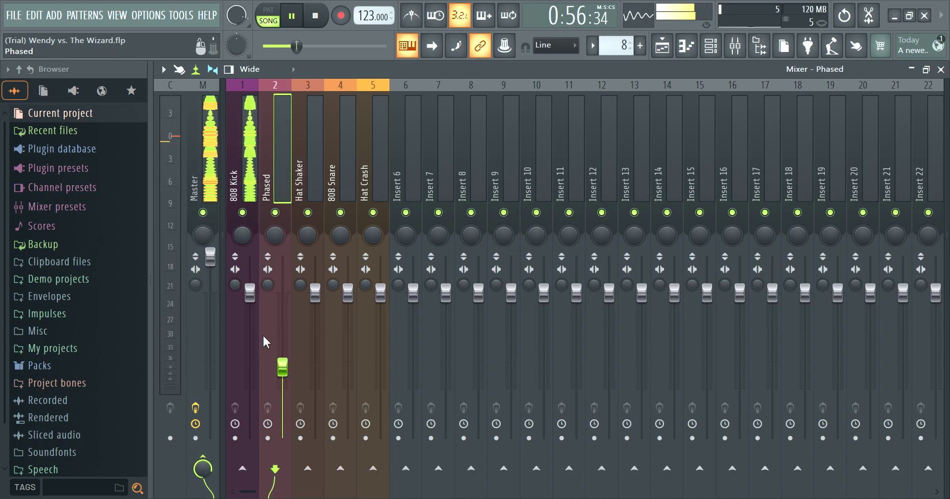
# - Lower the 808 Kick and 808 Snare mixer levels to about 70%, Hat Shaker below 44% and Hat Crash below 22%
pyautogui.moveTo(254, 298); pyautogui.dragTo(253, 297)
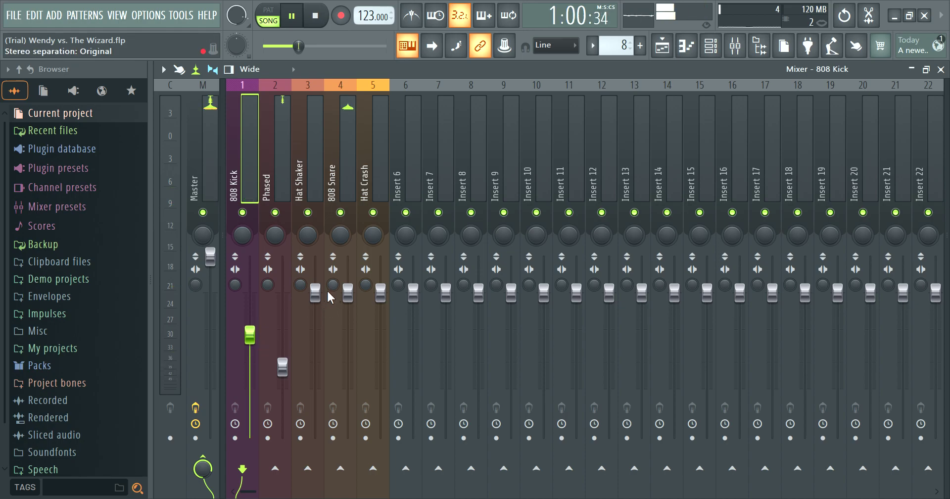
pyautogui.moveTo(317, 293); pyautogui.dragTo(315, 332)
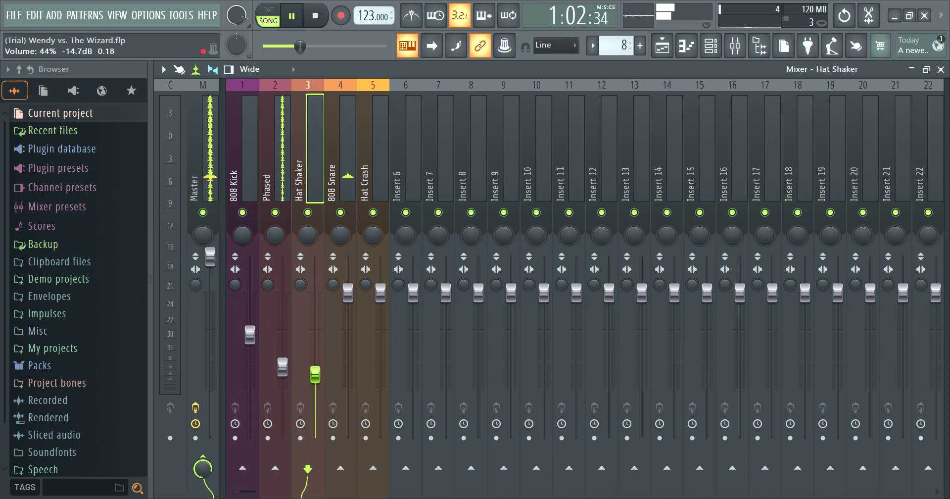
pyautogui.moveTo(347, 292); pyautogui.dragTo(348, 330)
pyautogui.moveTo(380, 292); pyautogui.dragTo(380, 377)
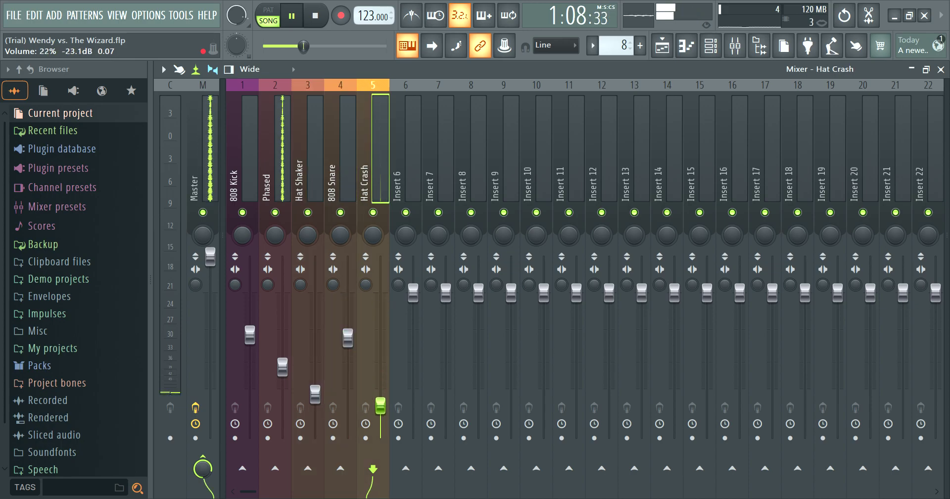
pyautogui.moveTo(380, 411); pyautogui.dragTo(381, 416)
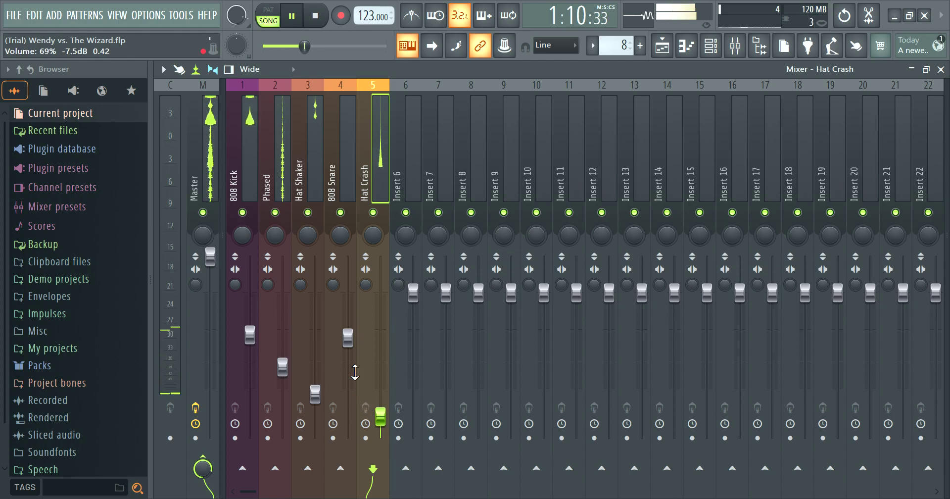
pyautogui.moveTo(349, 340); pyautogui.dragTo(350, 337)
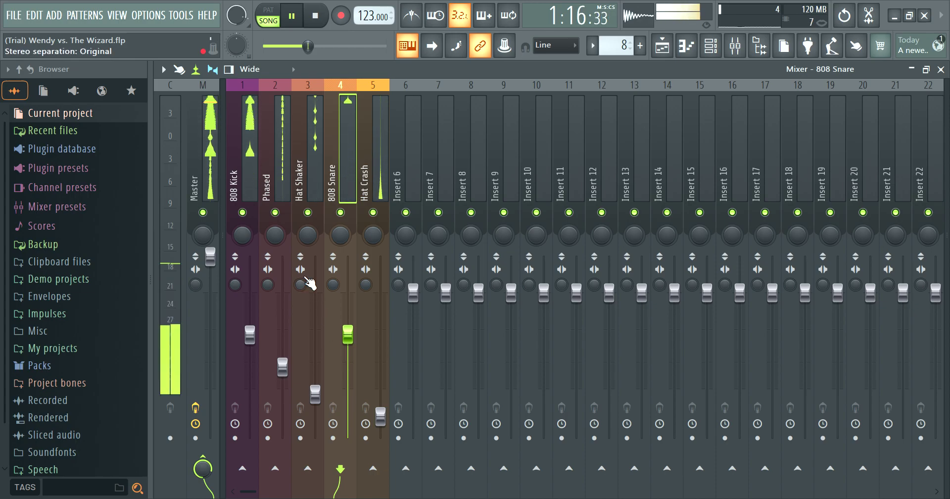
# - Pan the 808 Kick mixer track to the left and the 808 Snare track to the right
pyautogui.moveTo(244, 235); pyautogui.dragTo(244, 248)
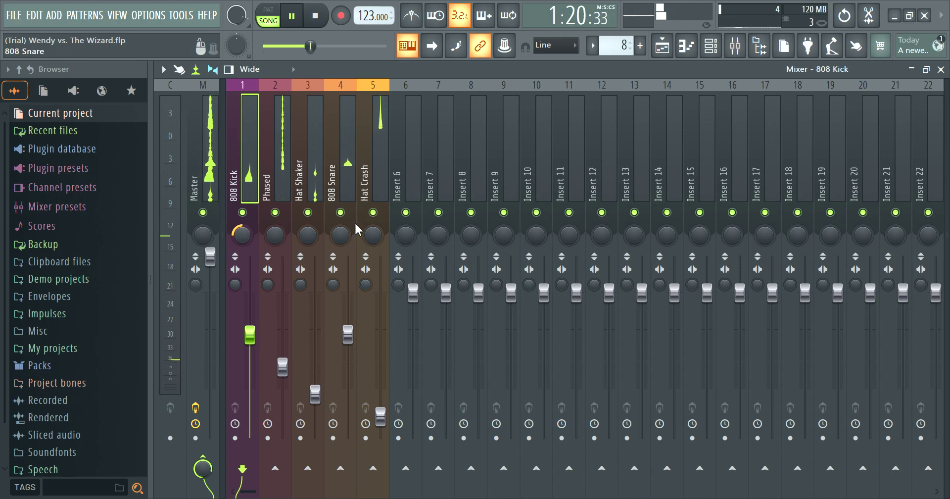
pyautogui.click(340, 235)
pyautogui.moveTo(341, 235); pyautogui.dragTo(341, 239)
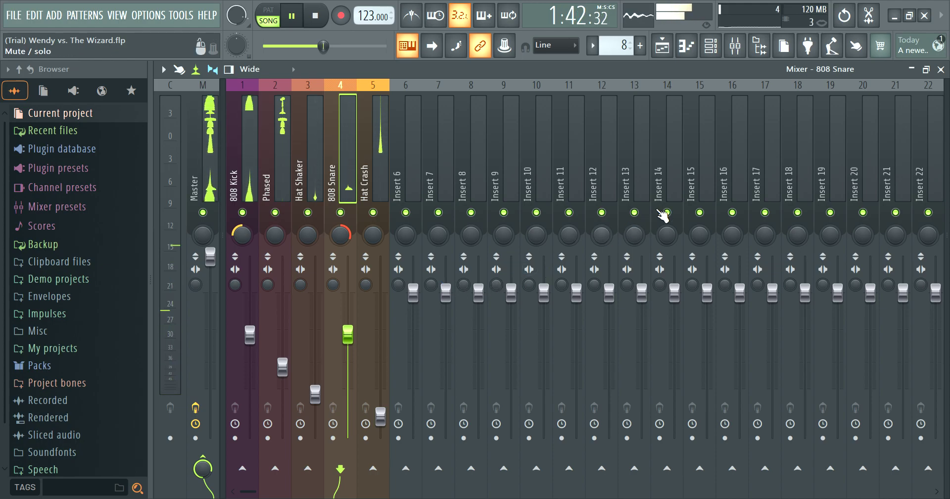
# - Add a Kloug synth channel with operator 1's pitch key mapping sloping slightly upward, and stop playback in the playlist
pyautogui.click(712, 53)
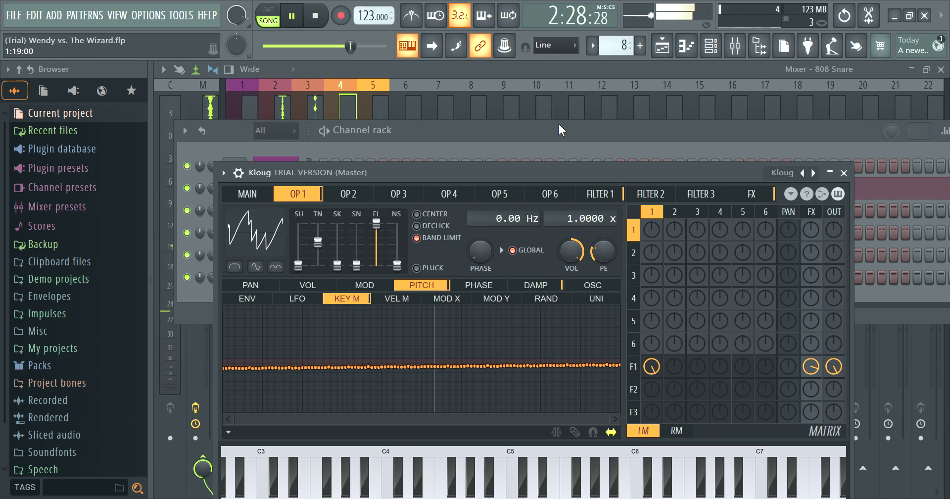
pyautogui.click(664, 47)
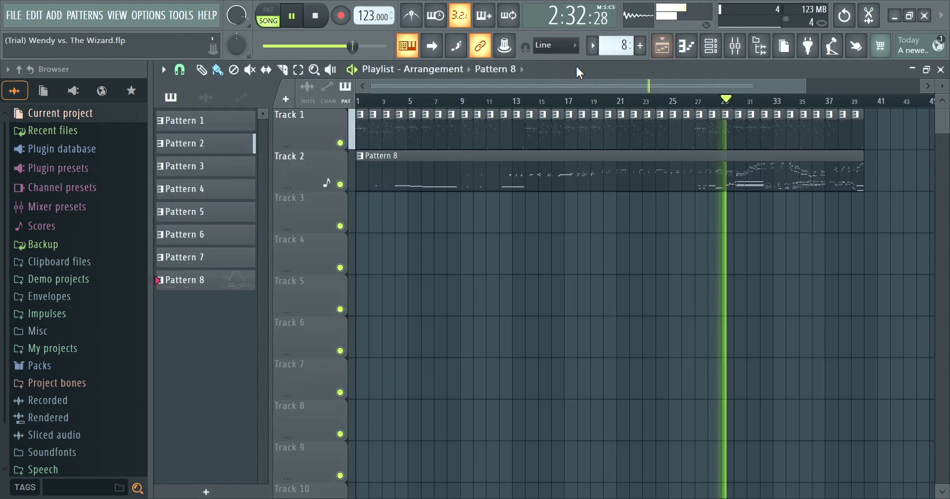
pyautogui.press('space')
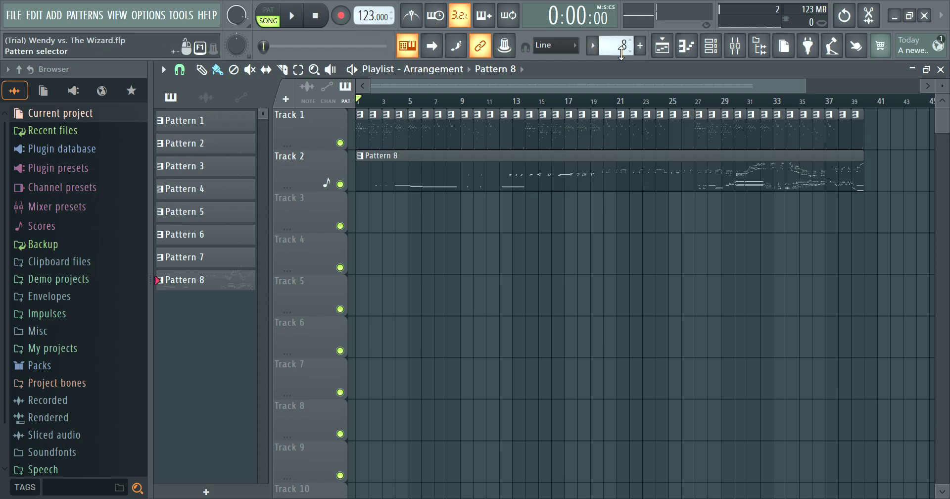
# - Create Pattern 9 and place it on Track 3, stretched across the full length of the song
pyautogui.click(640, 45)
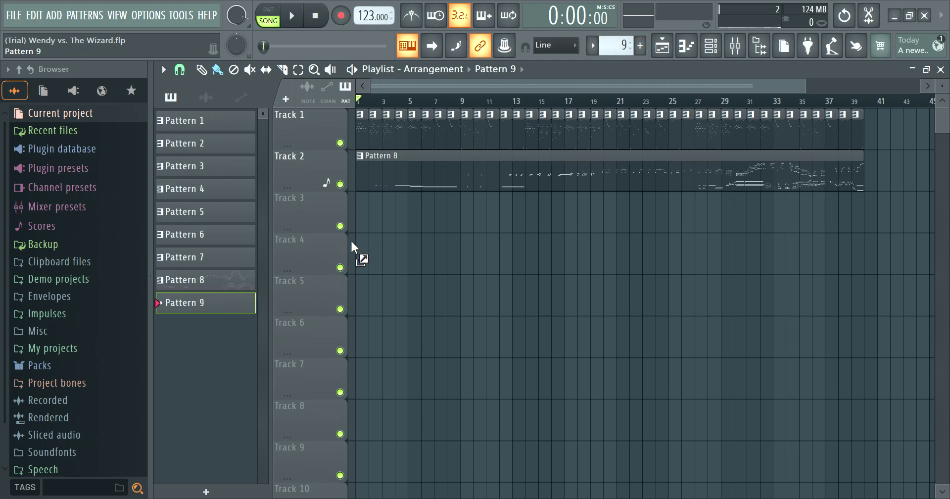
pyautogui.click(374, 218)
pyautogui.moveTo(380, 226); pyautogui.dragTo(871, 237)
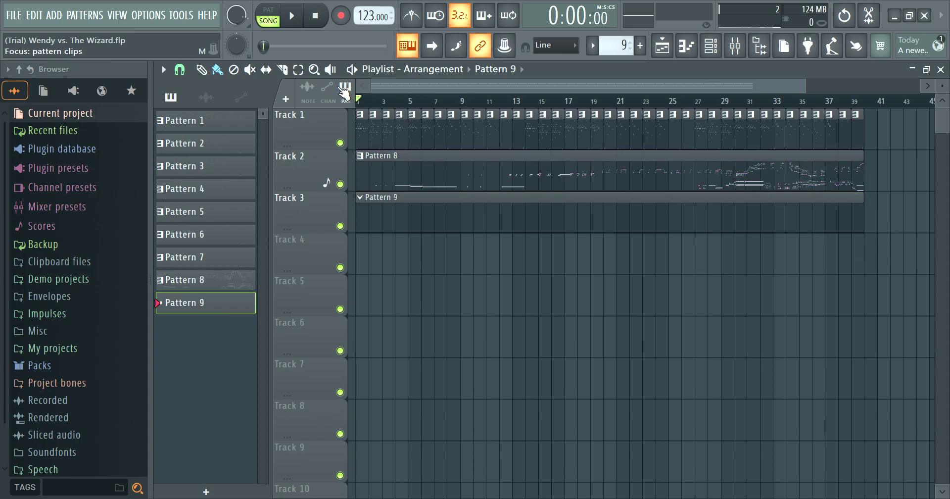
# - Record a live Kloug performance into Pattern 9 over the whole song, and return to the playlist
pyautogui.doubleClick(418, 223)
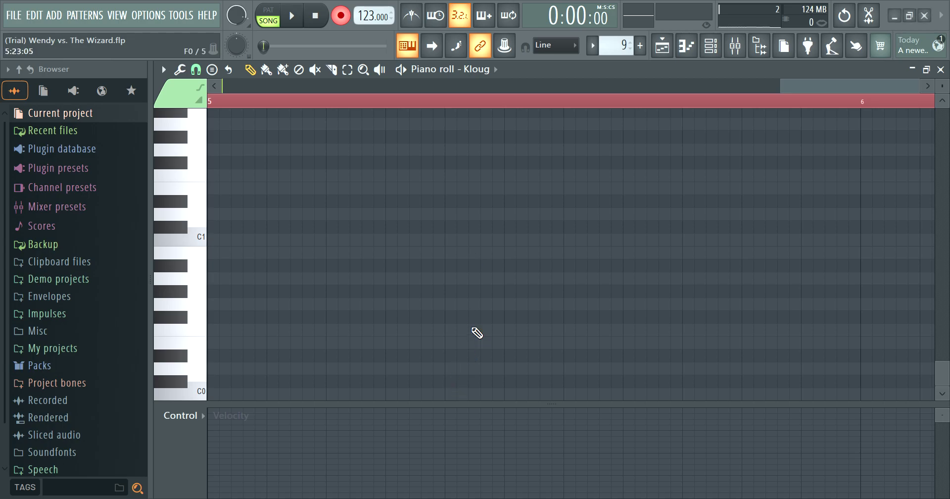
pyautogui.press('space')
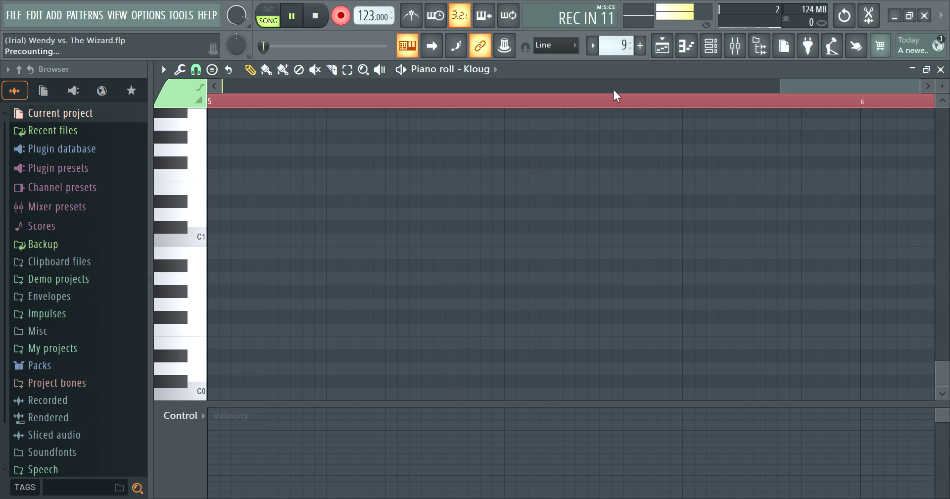
pyautogui.click(661, 48)
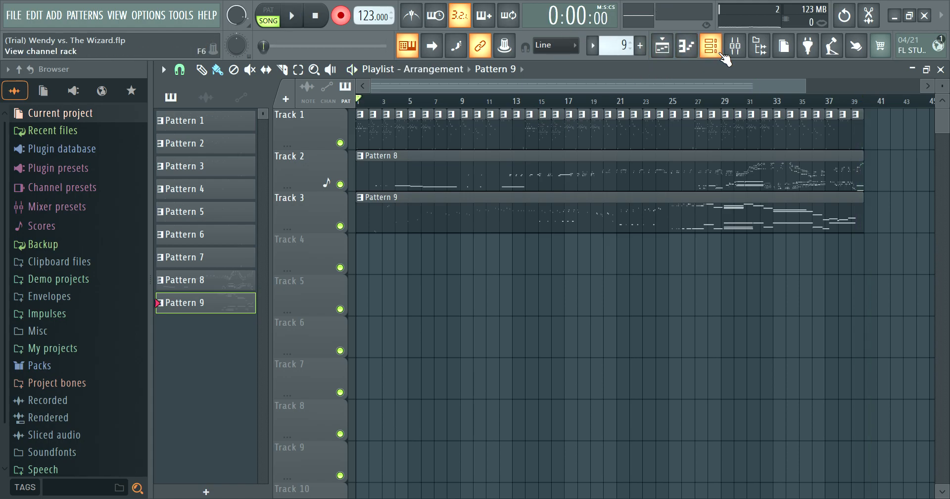
# - Route the Kloug channel to its own mixer track 6 and lower that track's volume to 49%
pyautogui.click(735, 45)
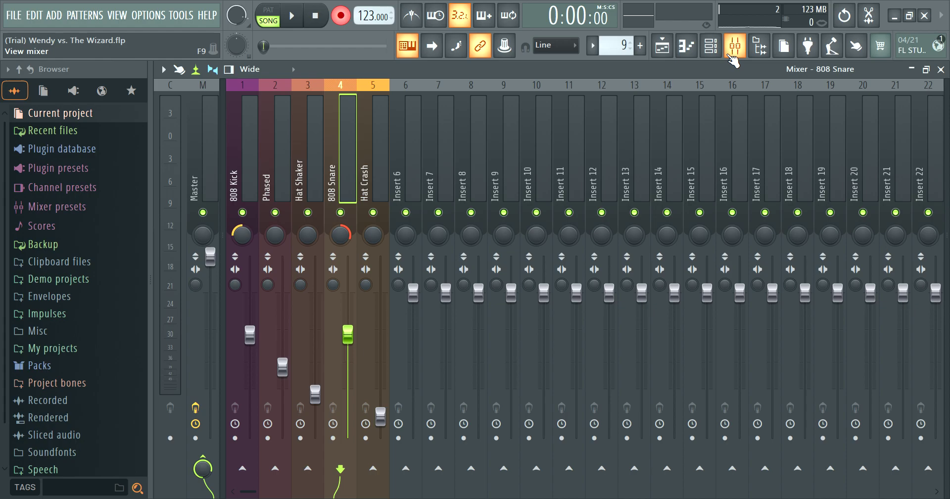
pyautogui.click(712, 49)
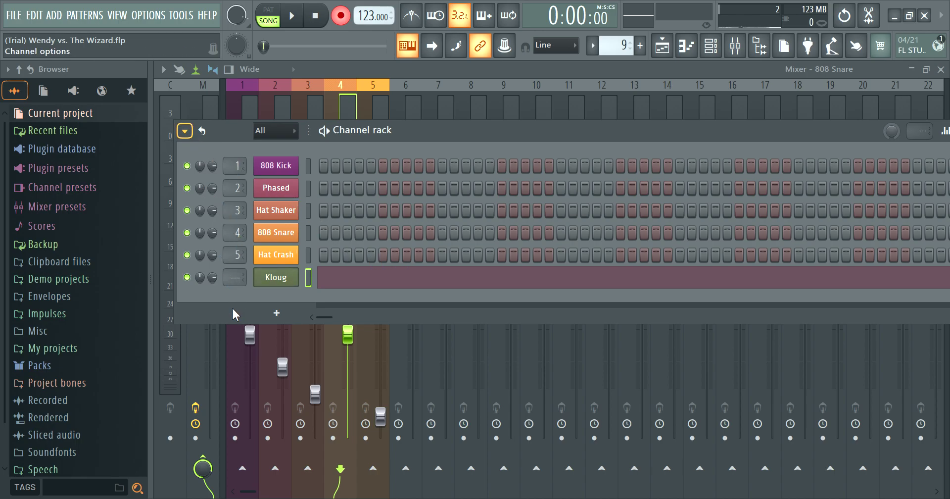
pyautogui.hotkey('ctrl', 'l')
pyautogui.press('F6')
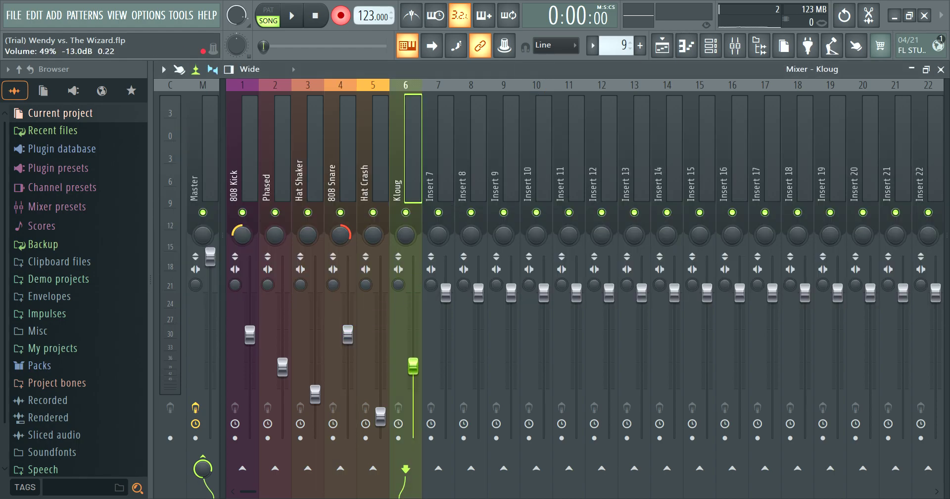
# - Play the song with recording off and lower the 808 Snare mixer level to about the same height as Kloug's
pyautogui.click(341, 17)
pyautogui.click(292, 16)
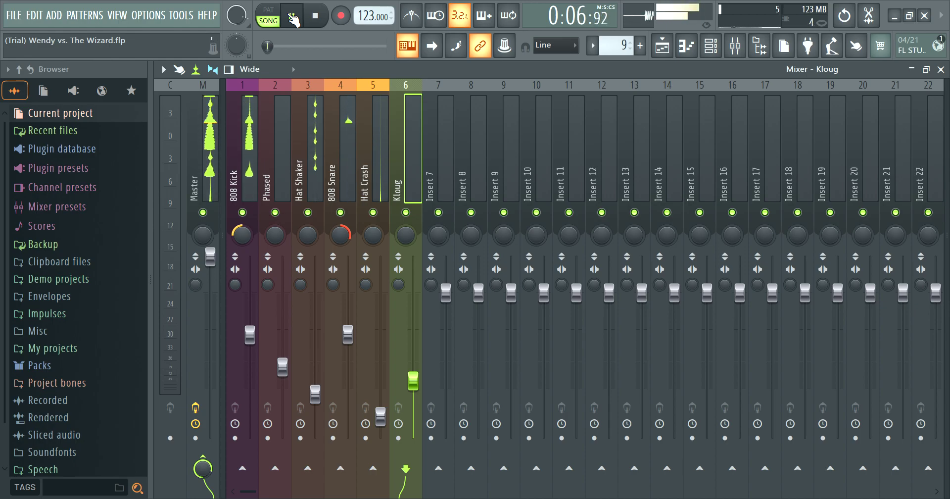
pyautogui.moveTo(347, 335); pyautogui.dragTo(347, 367)
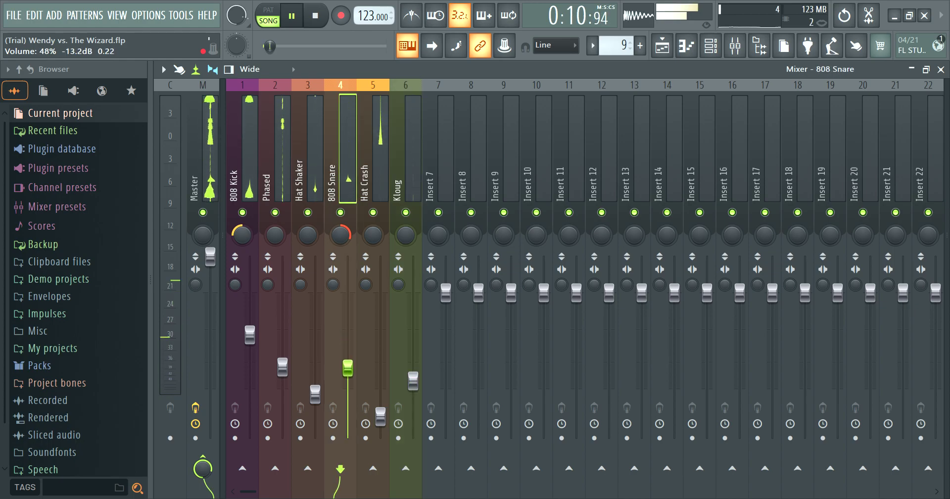
pyautogui.moveTo(348, 366); pyautogui.dragTo(347, 366)
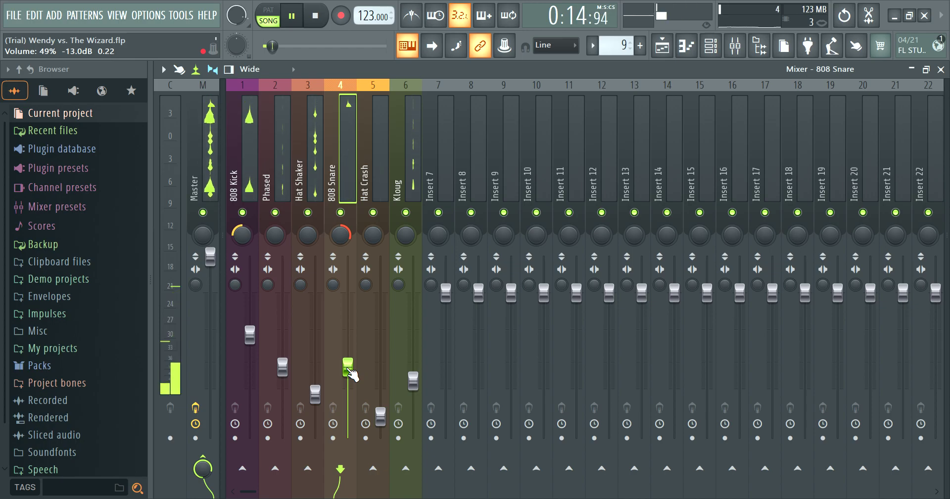
pyautogui.moveTo(348, 381); pyautogui.dragTo(348, 382)
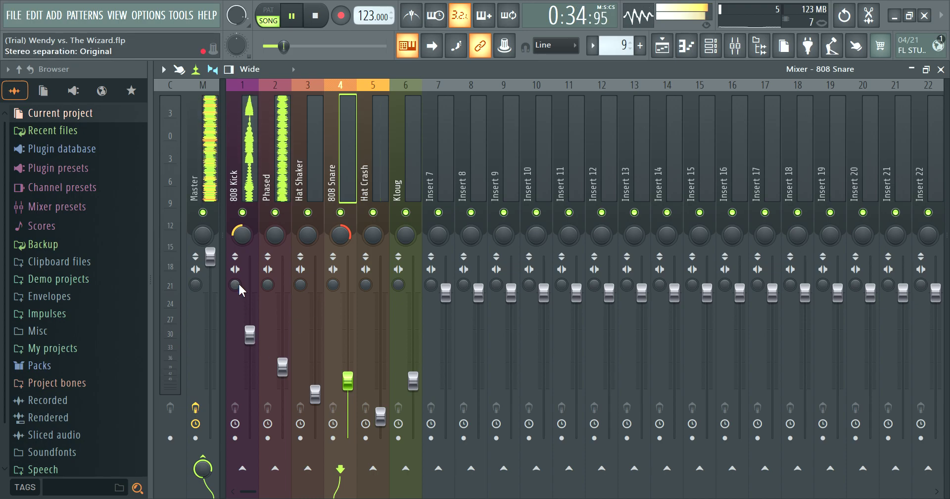
# - Lower the Phased mixer track's volume to roughly the same height as the Kloug fader
pyautogui.moveTo(289, 365); pyautogui.dragTo(290, 413)
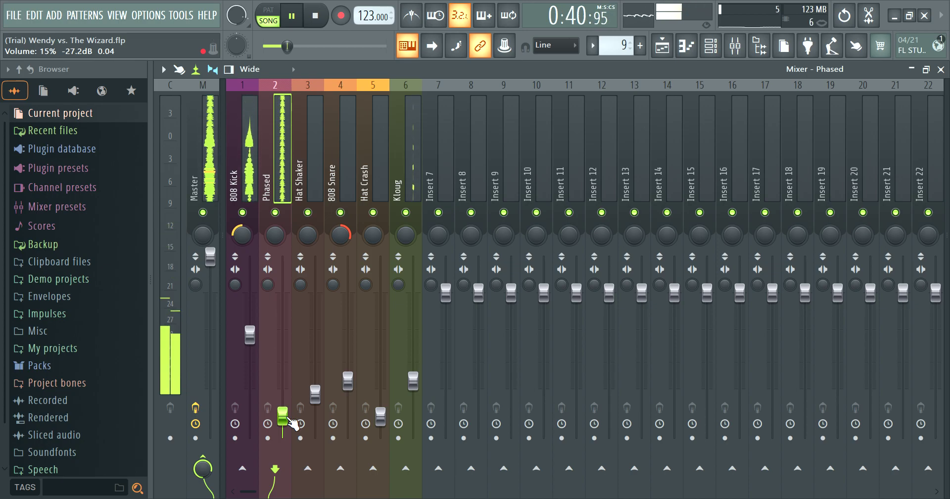
pyautogui.moveTo(290, 418); pyautogui.dragTo(289, 392)
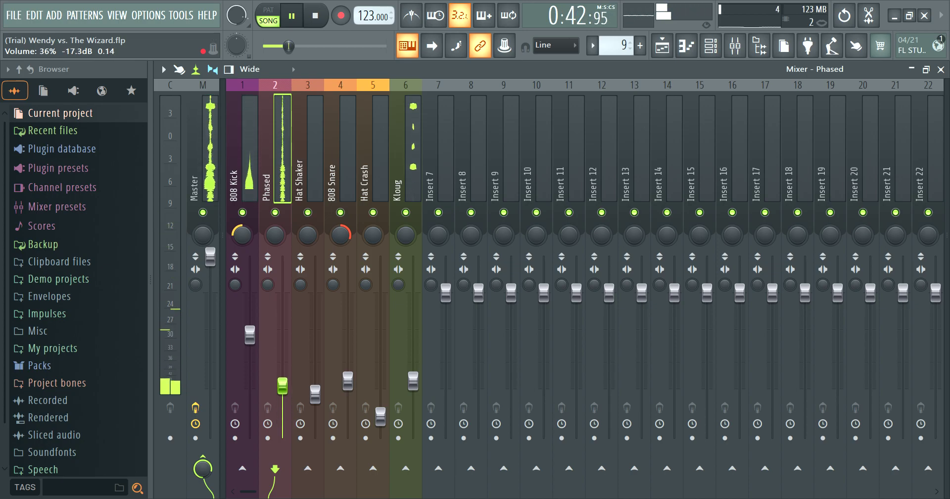
# - Redraw the Phased note velocities in Pattern 8 as a curve rising gradually from the start and staying high, about 93%, at the end
pyautogui.click(662, 46)
pyautogui.doubleClick(208, 285)
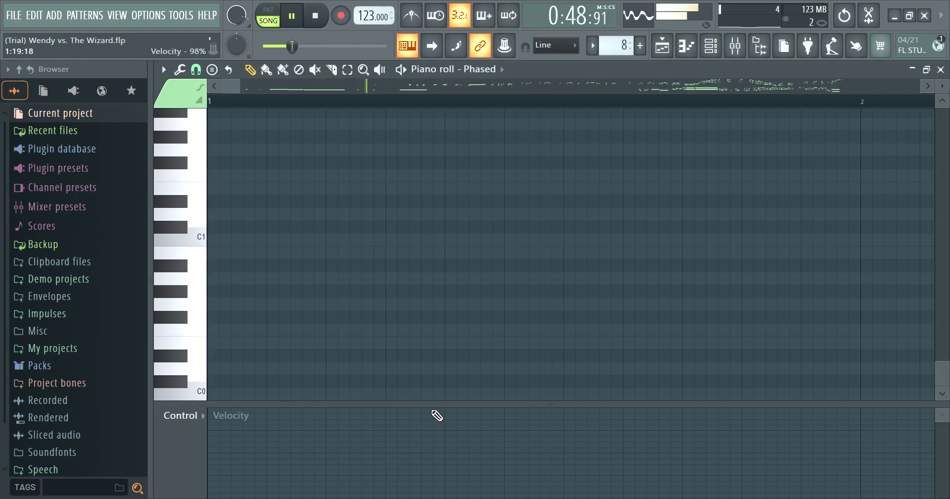
pyautogui.moveTo(441, 411); pyautogui.dragTo(460, 126)
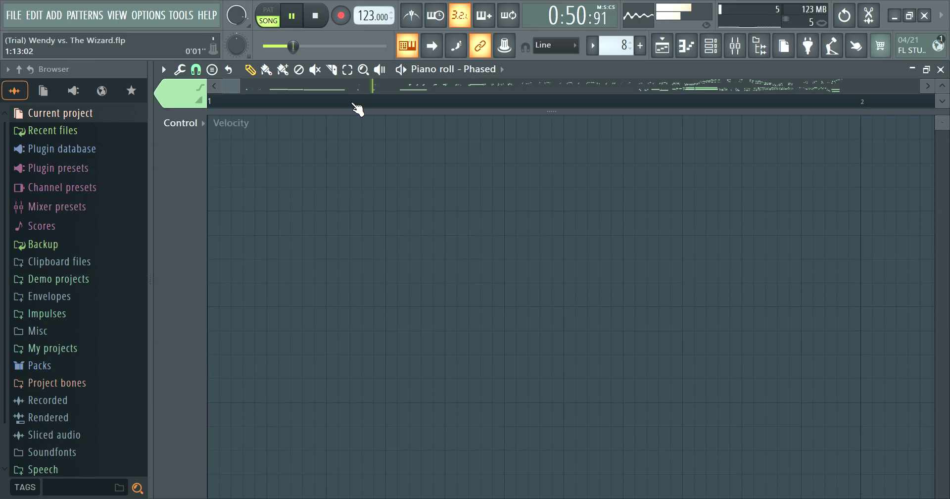
pyautogui.moveTo(250, 90); pyautogui.dragTo(929, 96)
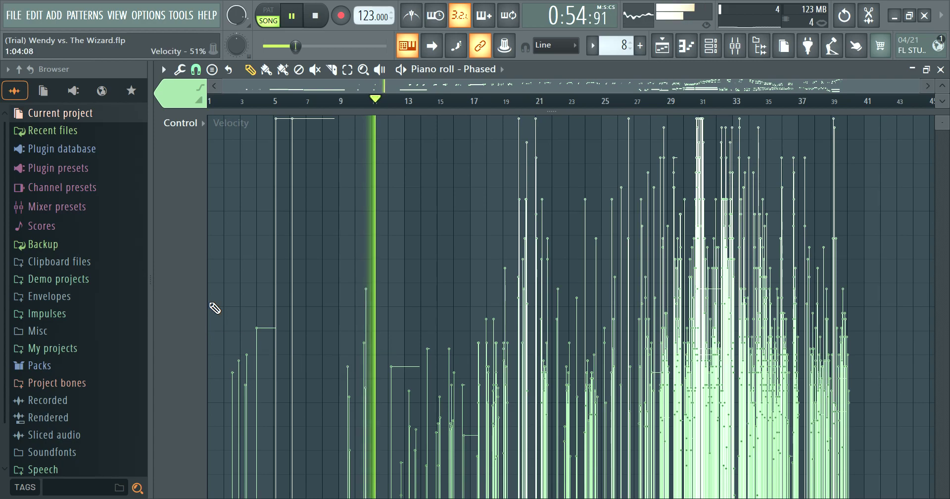
pyautogui.moveTo(218, 249)
pyautogui.mouseDown()
pyautogui.moveTo(272, 215)
pyautogui.moveTo(400, 206)
pyautogui.moveTo(452, 194)
pyautogui.moveTo(470, 177)
pyautogui.moveTo(550, 167)
pyautogui.moveTo(542, 170)
pyautogui.moveTo(643, 137)
pyautogui.moveTo(824, 180)
pyautogui.moveTo(852, 158)
pyautogui.mouseUp()
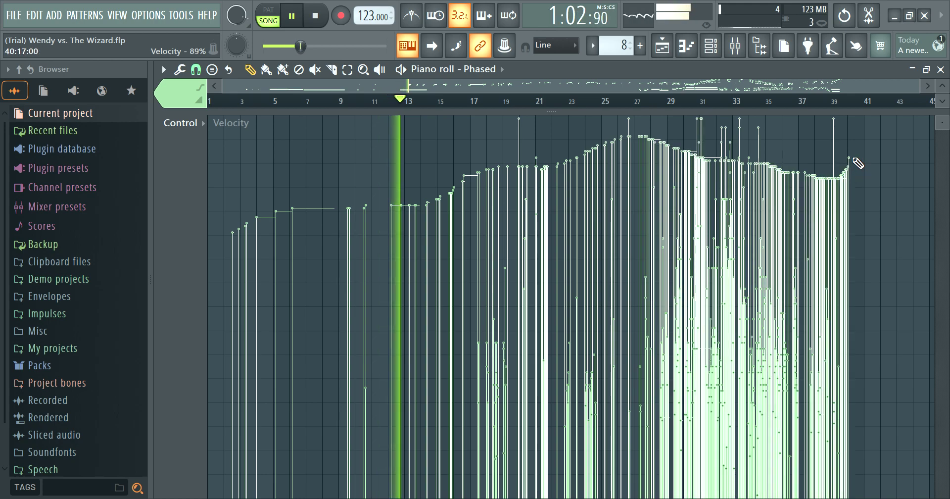
pyautogui.moveTo(699, 149)
pyautogui.mouseDown()
pyautogui.moveTo(723, 139)
pyautogui.moveTo(787, 151)
pyautogui.moveTo(864, 150)
pyautogui.mouseUp()
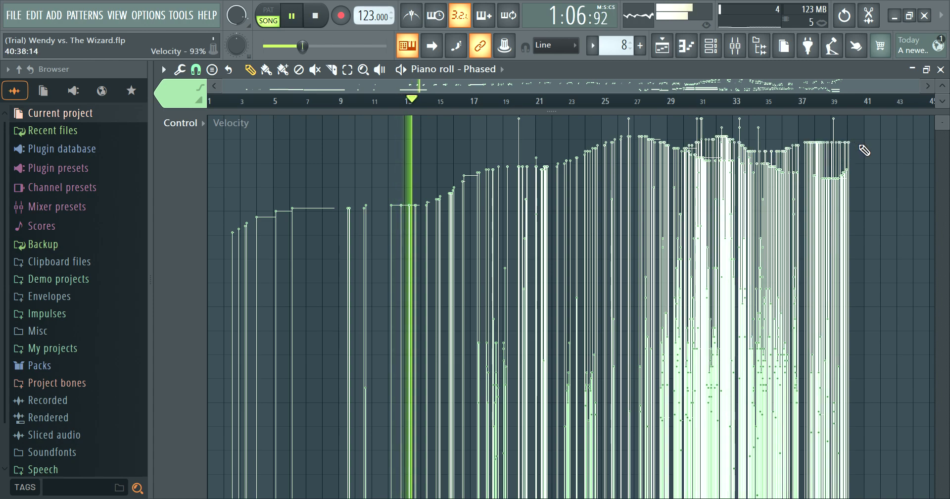
pyautogui.moveTo(629, 256)
pyautogui.mouseDown()
pyautogui.moveTo(837, 116)
pyautogui.moveTo(621, 128)
pyautogui.moveTo(855, 142)
pyautogui.moveTo(810, 135)
pyautogui.mouseUp()
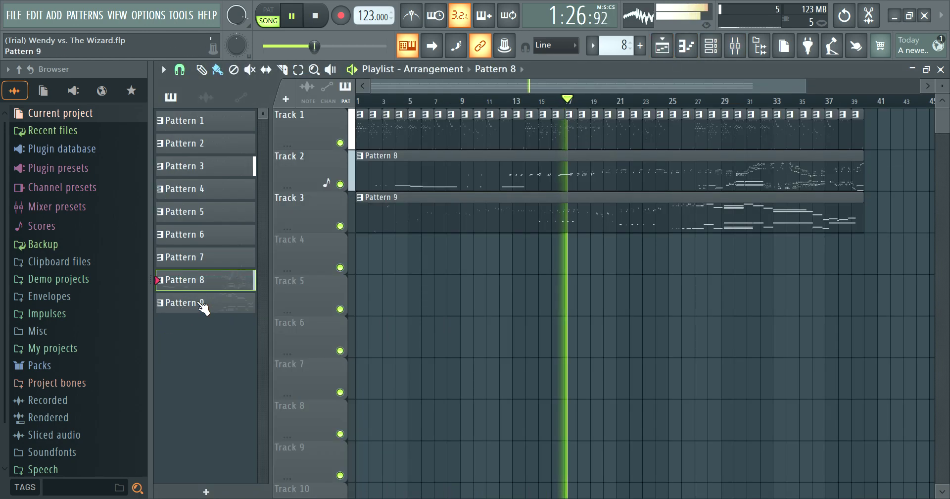
# - Redraw Pattern 9's Kloug velocities up to bar 24: a low rise, a peak around bar 11, a dip near bar 21 and a climb to about 80%
pyautogui.doubleClick(200, 304)
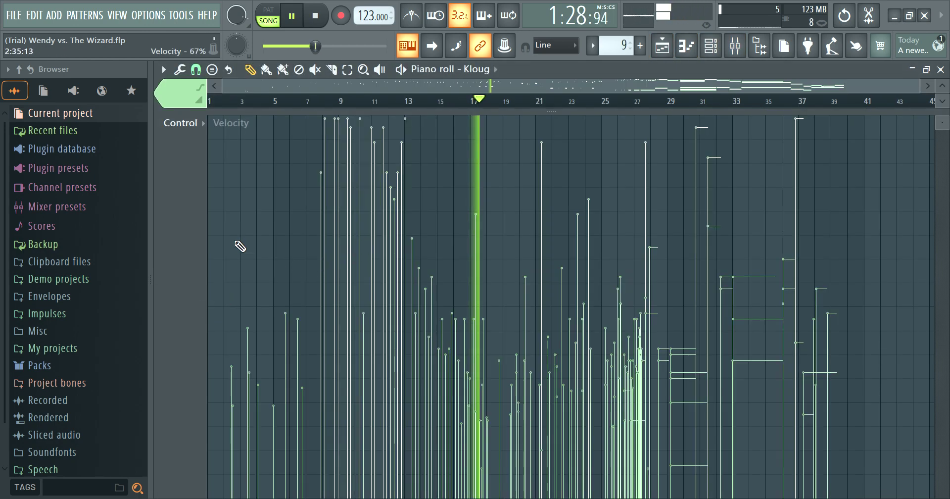
pyautogui.moveTo(224, 275)
pyautogui.mouseDown()
pyautogui.moveTo(253, 228)
pyautogui.moveTo(312, 205)
pyautogui.mouseUp()
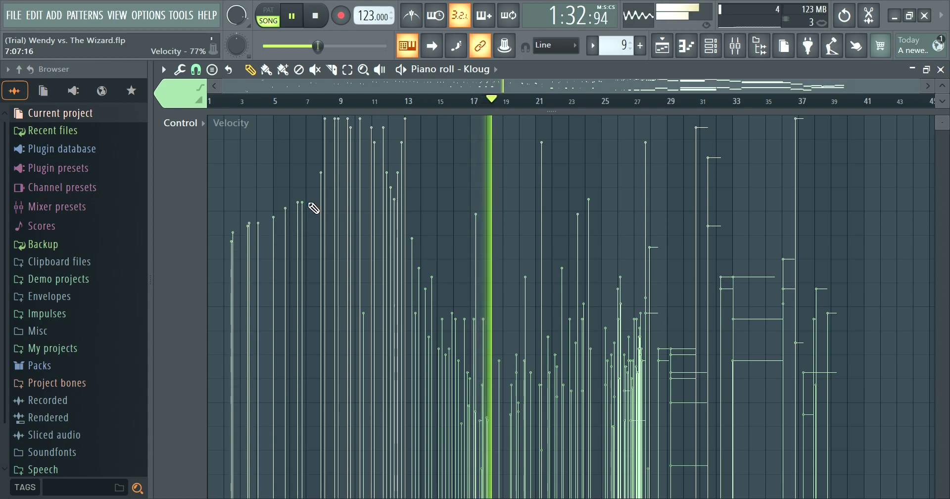
pyautogui.moveTo(259, 287)
pyautogui.mouseDown()
pyautogui.moveTo(224, 310)
pyautogui.moveTo(324, 275)
pyautogui.mouseUp()
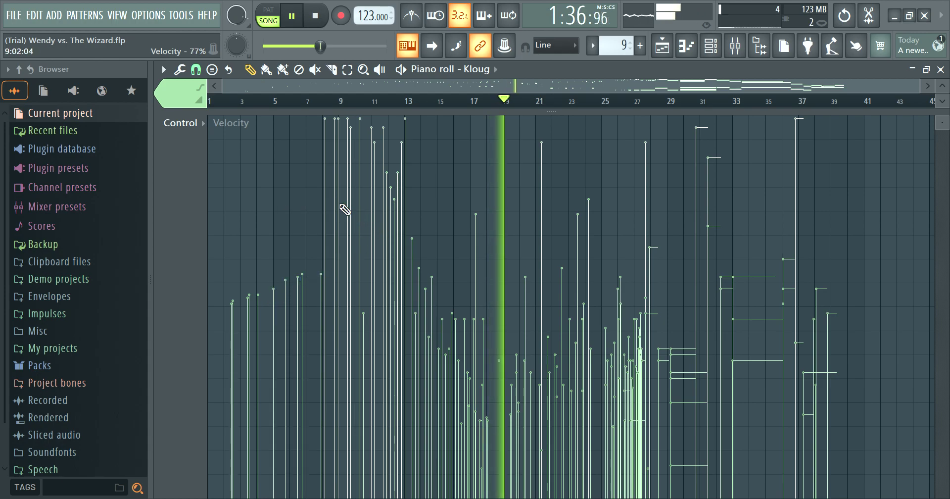
pyautogui.moveTo(321, 190)
pyautogui.mouseDown()
pyautogui.moveTo(374, 156)
pyautogui.moveTo(410, 183)
pyautogui.mouseUp()
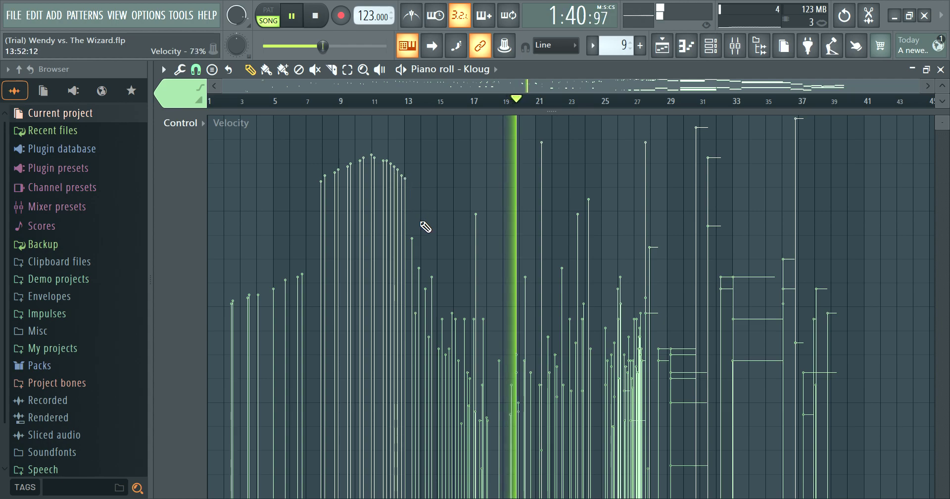
pyautogui.moveTo(417, 225)
pyautogui.mouseDown()
pyautogui.moveTo(548, 248)
pyautogui.moveTo(597, 201)
pyautogui.mouseUp()
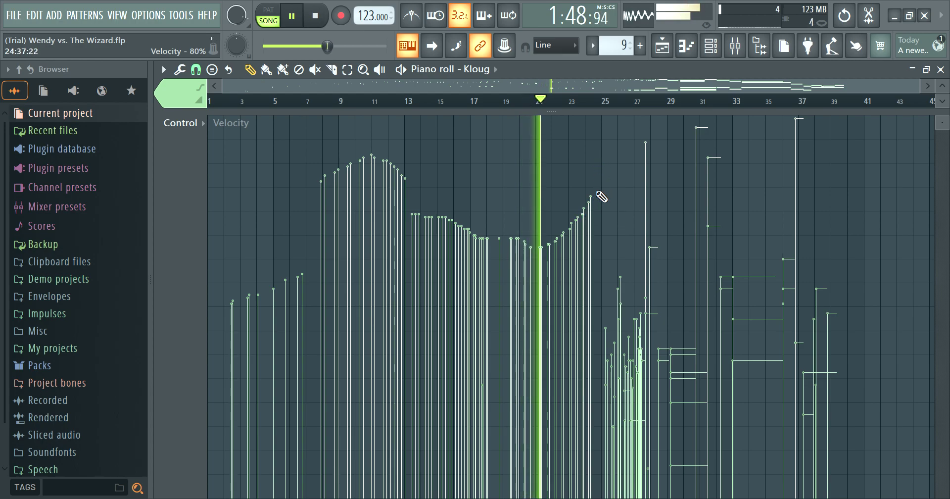
# - Even out the Kloug velocities from bar 25 to the end, smoothing the dense notes before bar 28 and raising the long notes after them
pyautogui.moveTo(603, 185)
pyautogui.mouseDown()
pyautogui.moveTo(627, 176)
pyautogui.moveTo(650, 239)
pyautogui.mouseUp()
pyautogui.moveTo(605, 270)
pyautogui.mouseDown()
pyautogui.moveTo(636, 261)
pyautogui.moveTo(648, 280)
pyautogui.mouseUp()
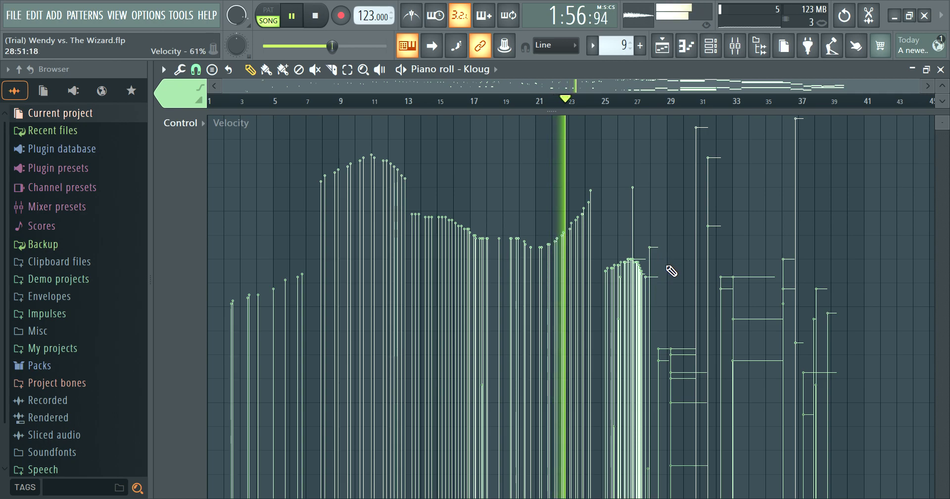
pyautogui.moveTo(666, 267)
pyautogui.mouseDown()
pyautogui.moveTo(688, 246)
pyautogui.moveTo(687, 254)
pyautogui.moveTo(707, 176)
pyautogui.moveTo(725, 163)
pyautogui.moveTo(734, 239)
pyautogui.moveTo(743, 254)
pyautogui.moveTo(761, 257)
pyautogui.moveTo(792, 220)
pyautogui.moveTo(801, 148)
pyautogui.moveTo(812, 159)
pyautogui.moveTo(831, 260)
pyautogui.mouseUp()
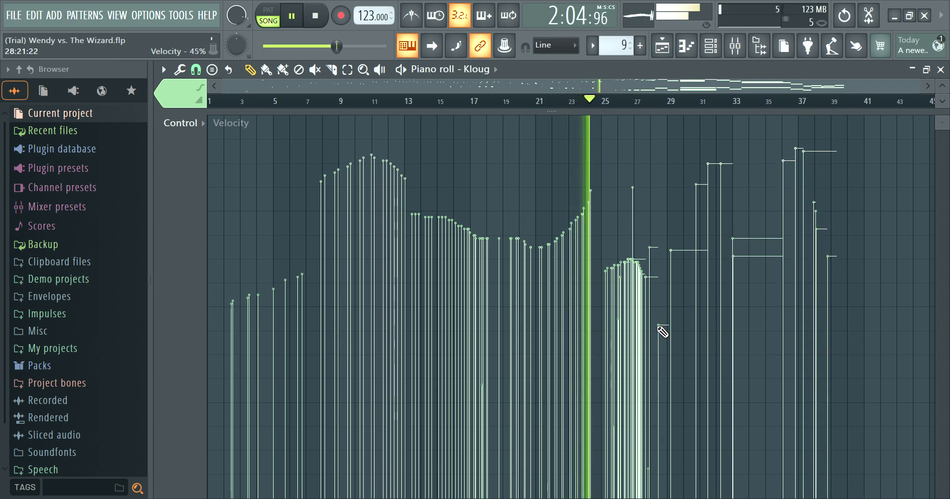
pyautogui.moveTo(660, 327); pyautogui.dragTo(662, 289)
pyautogui.moveTo(634, 246); pyautogui.dragTo(635, 202)
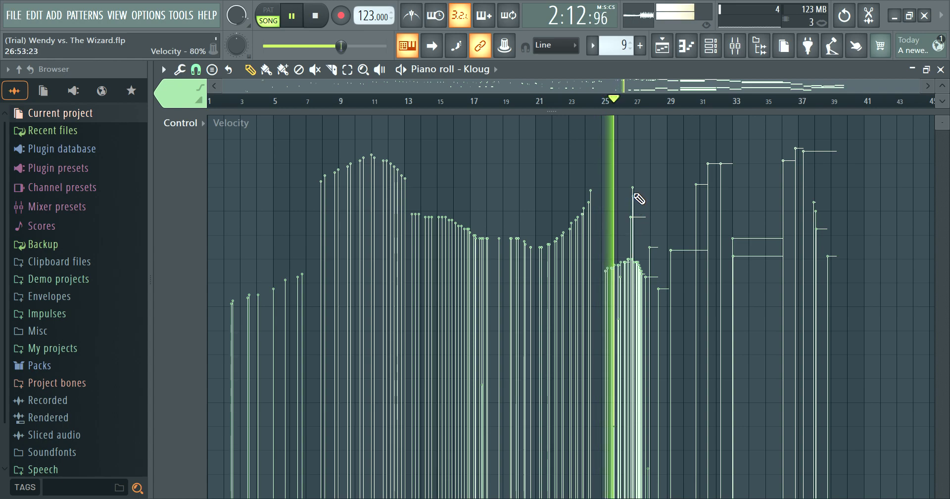
pyautogui.moveTo(636, 233); pyautogui.dragTo(632, 234)
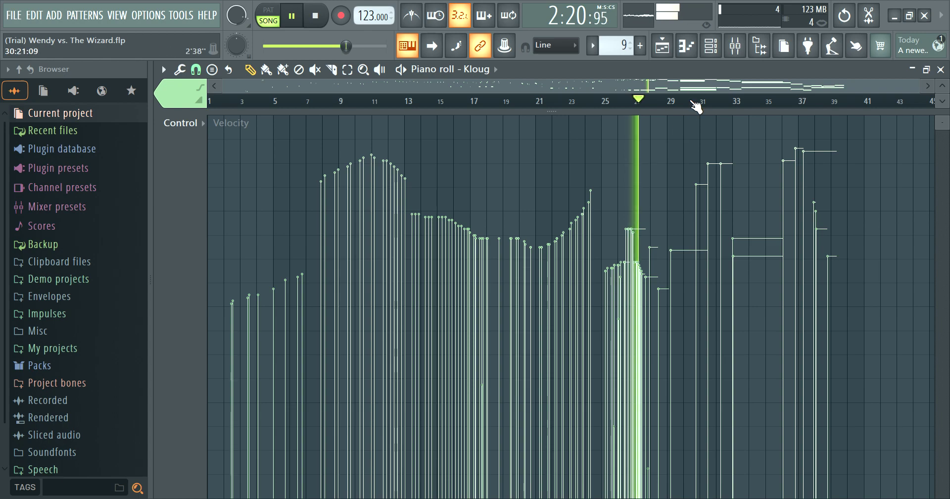
# - In the mixer, lower the Kloug track's volume to 41% and the Phased track's to about 30%
pyautogui.click(662, 46)
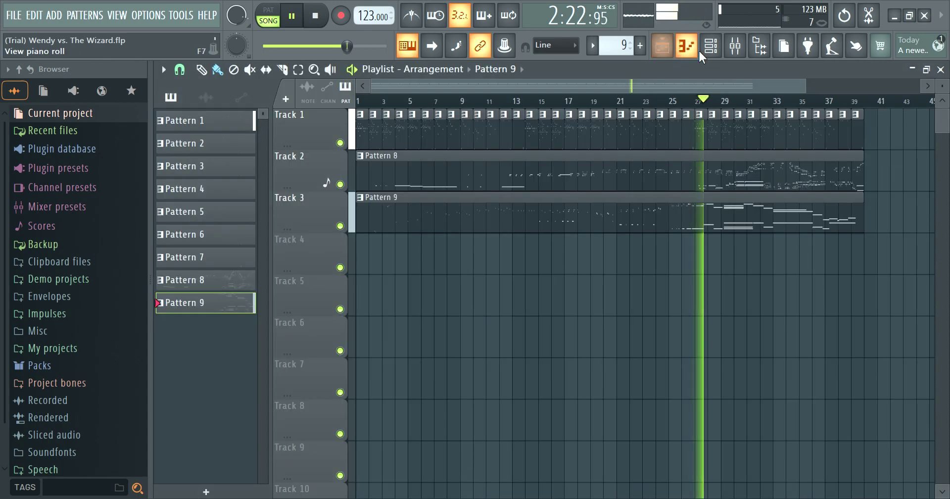
pyautogui.click(735, 45)
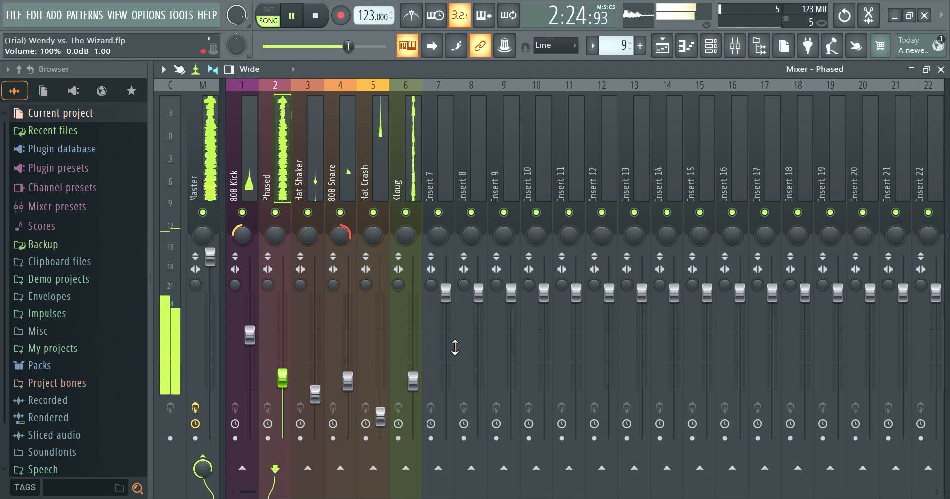
pyautogui.click(413, 381)
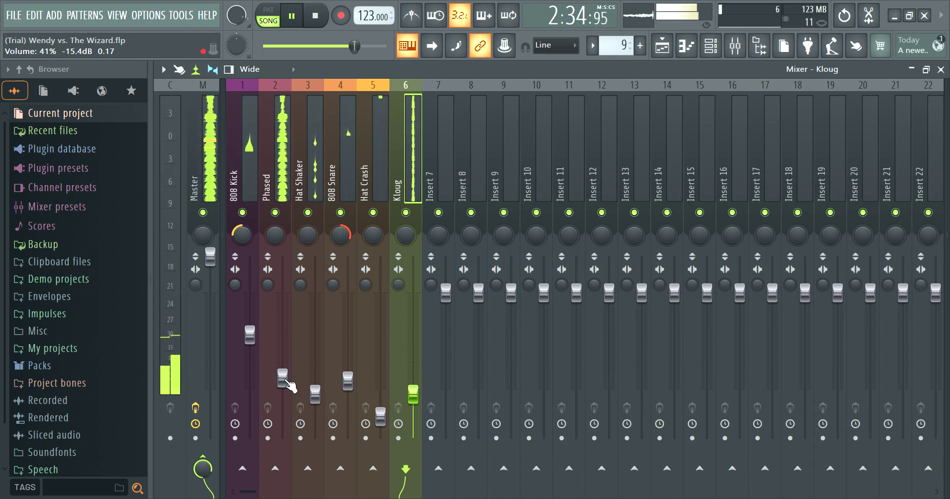
pyautogui.moveTo(287, 382); pyautogui.dragTo(287, 396)
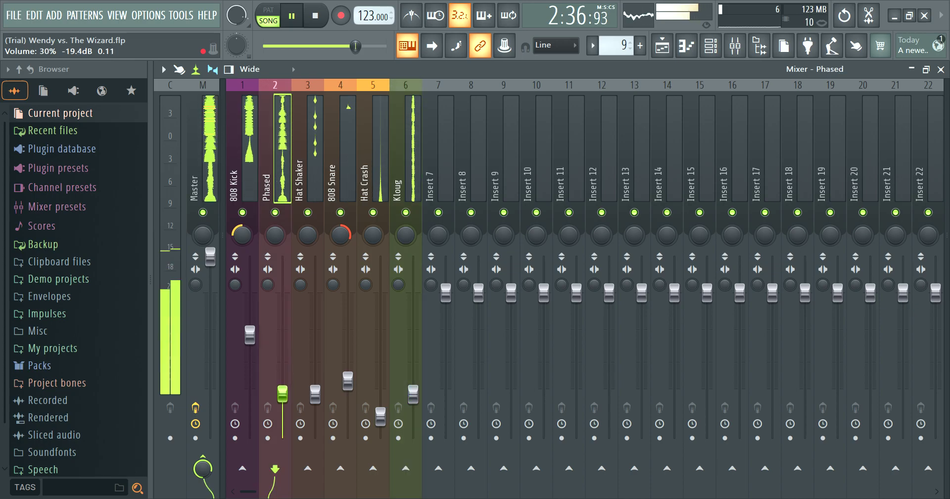
pyautogui.moveTo(282, 394); pyautogui.dragTo(282, 393)
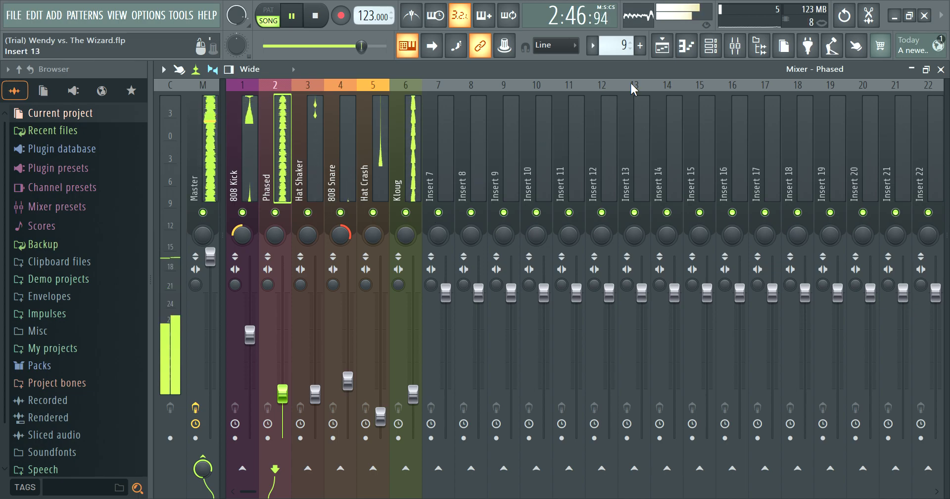
# - Return to the playlist, listen to the arrangement, stop it, and play the song from about bar 26
pyautogui.click(662, 54)
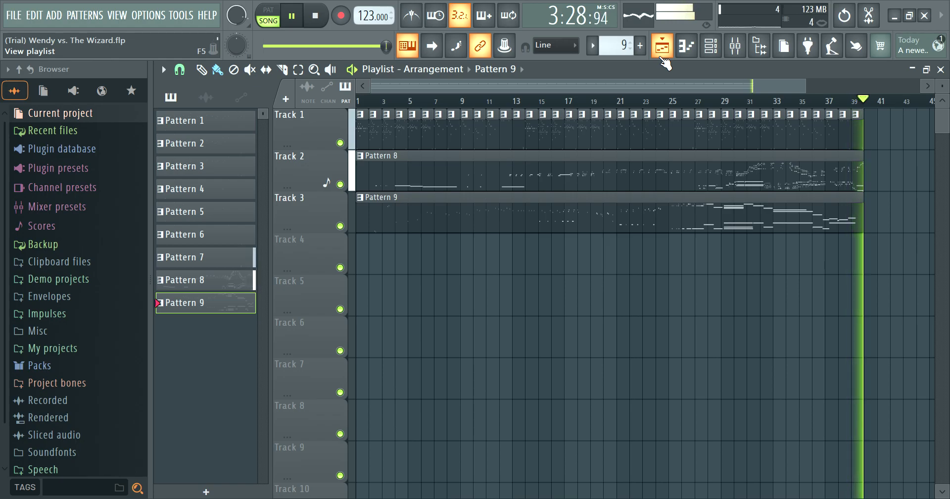
pyautogui.press('space')
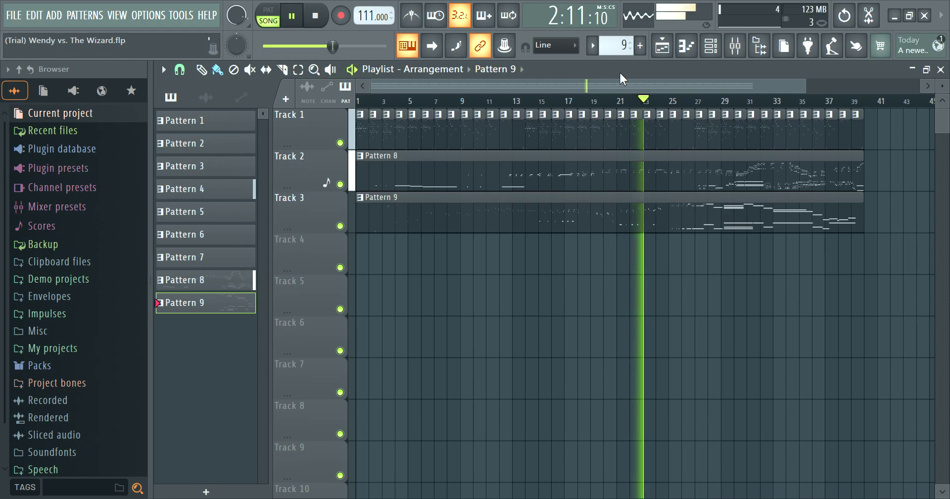
pyautogui.press('space')
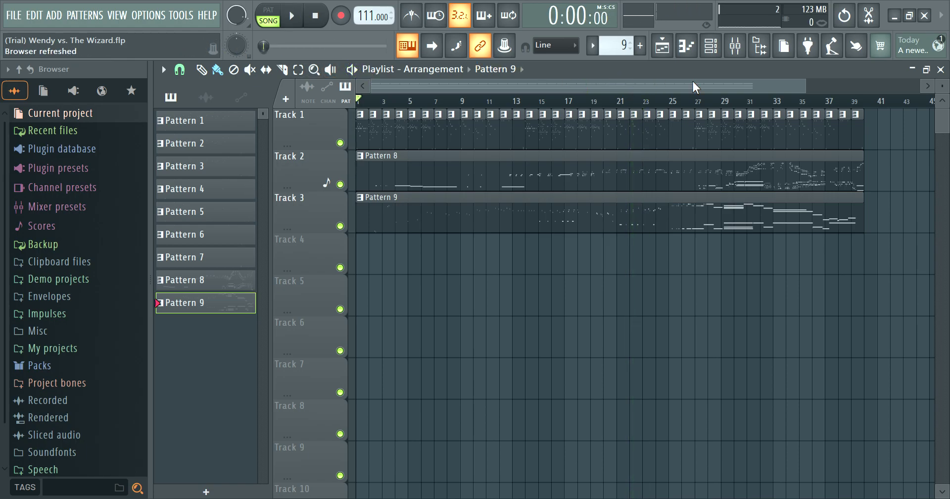
pyautogui.click(688, 104)
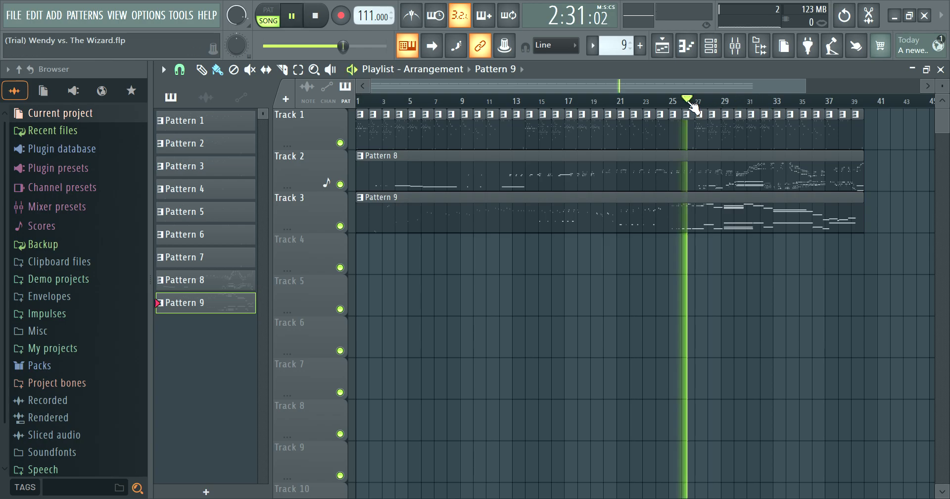
pyautogui.press('space')
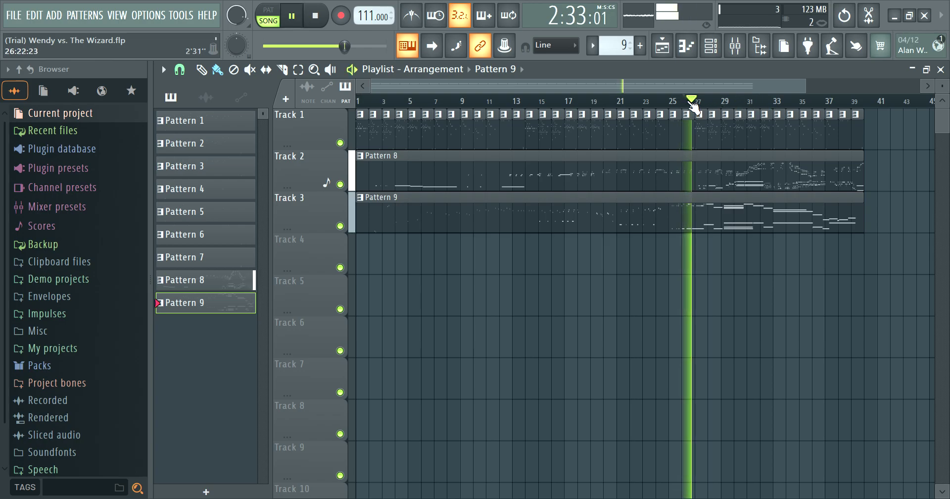